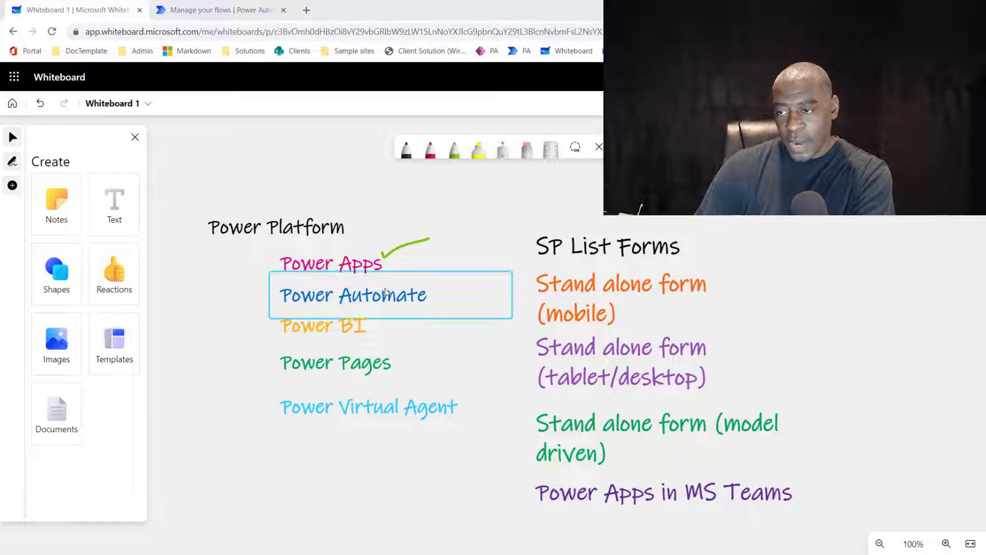
Draw a green check mark beside the Power Automate text
click(454, 149)
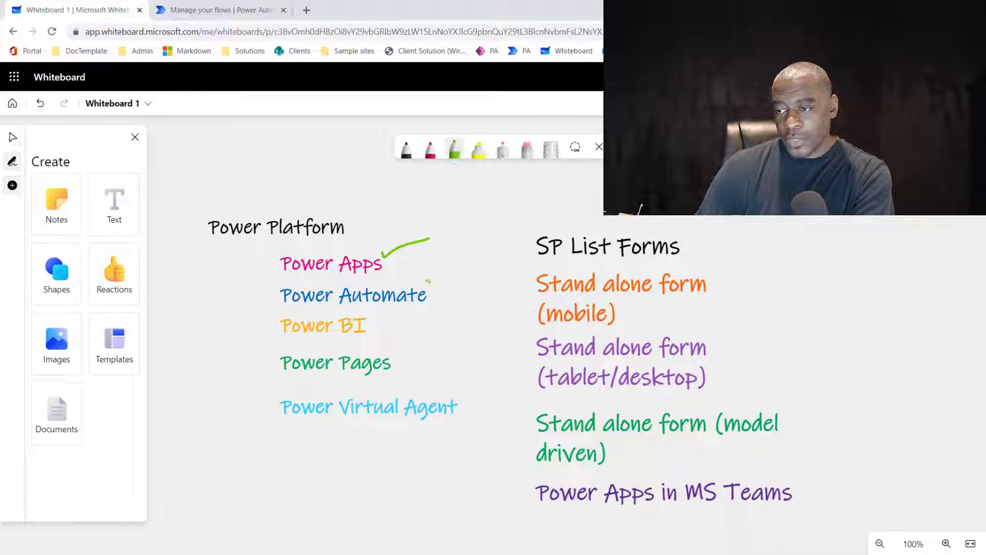
drag(428, 281, 466, 260)
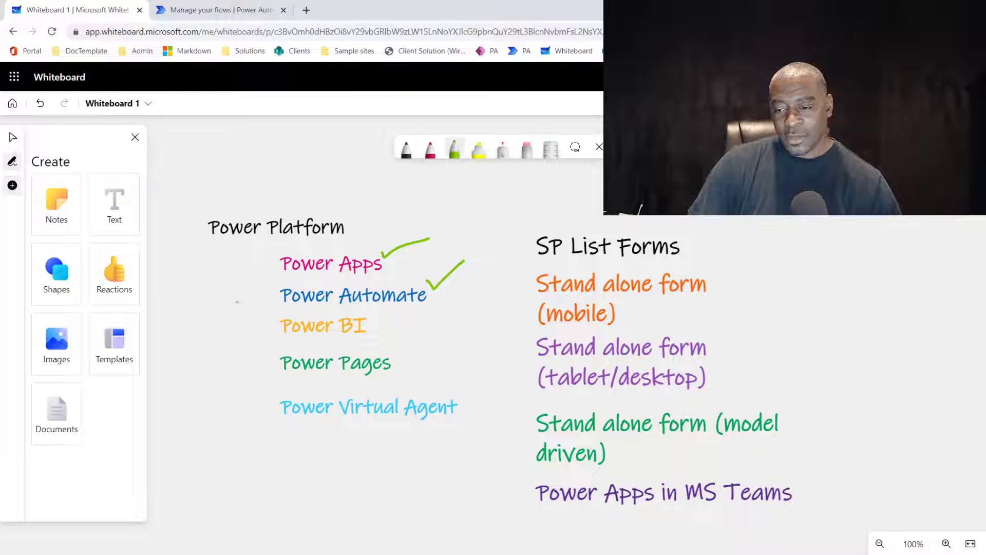
Look through the topics listed under the Power Automate Deep Overview heading
click(13, 136)
scroll(224, 377, down, 1)
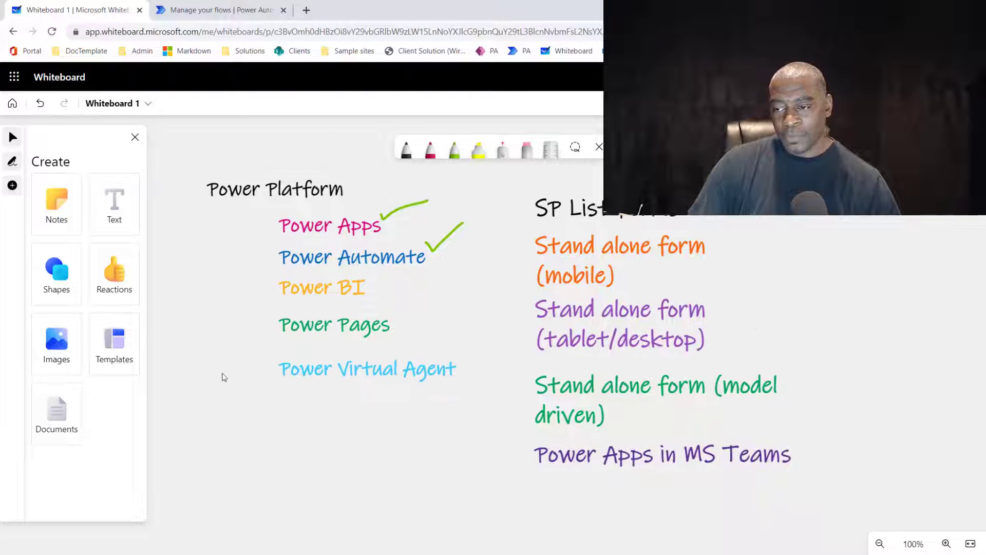
scroll(224, 377, down, 8)
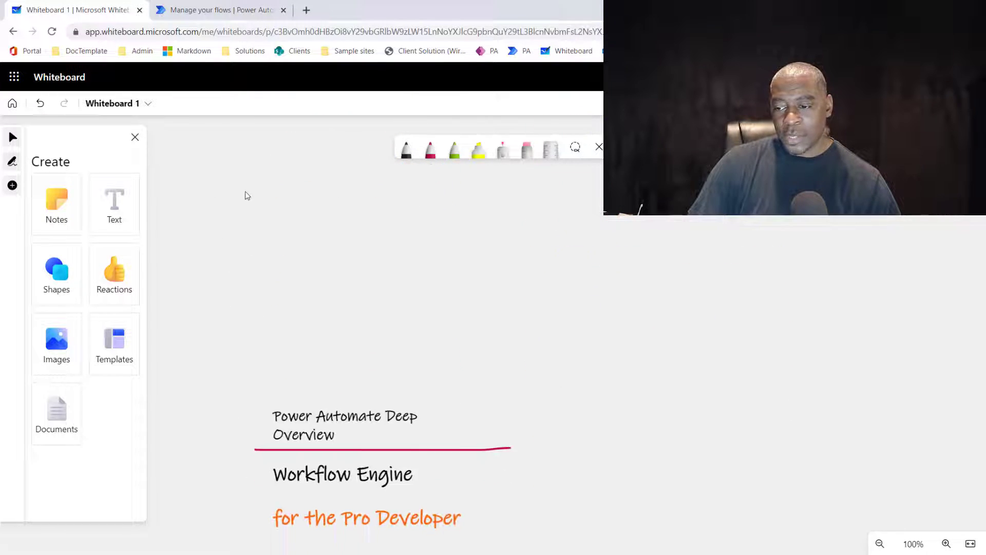
drag(267, 507, 192, 276)
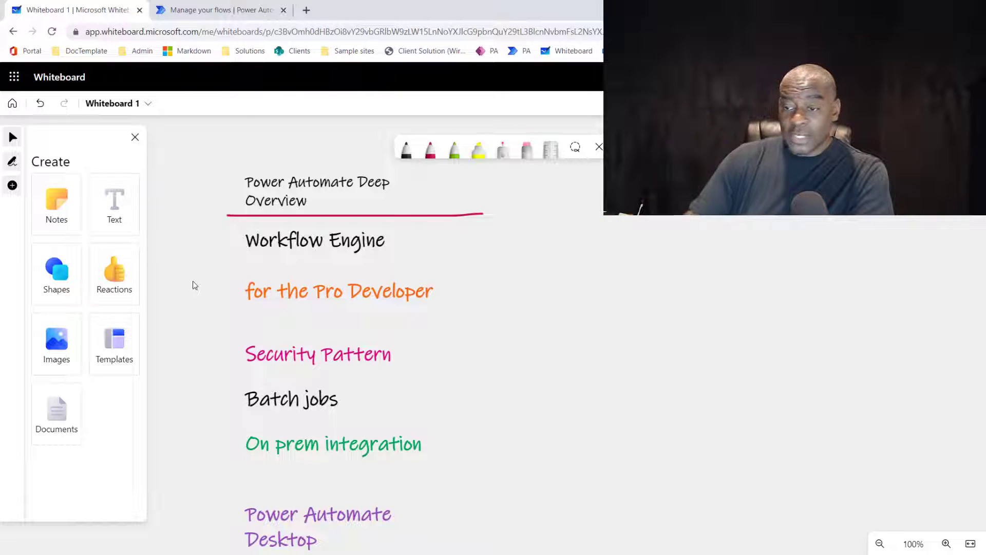
scroll(214, 374, down, 5)
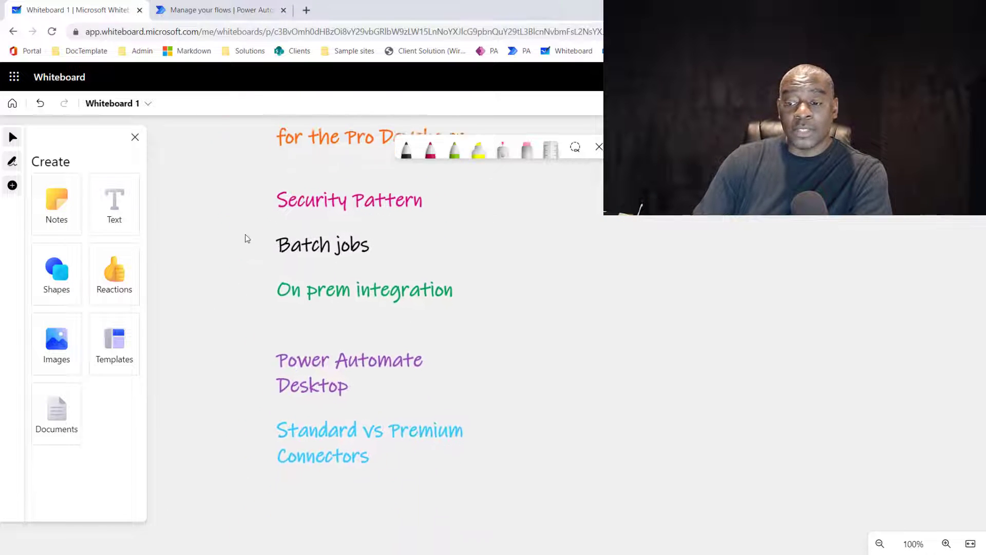
drag(247, 237, 238, 369)
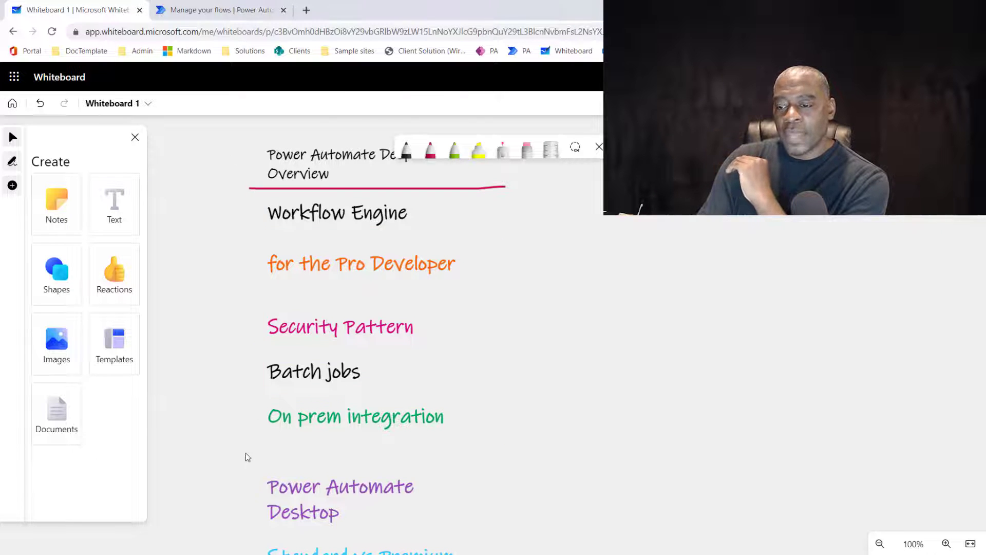
Sketch a black form outline with short text lines and a small red button below the Standard vs Premium Connectors text
scroll(616, 501, down, 10)
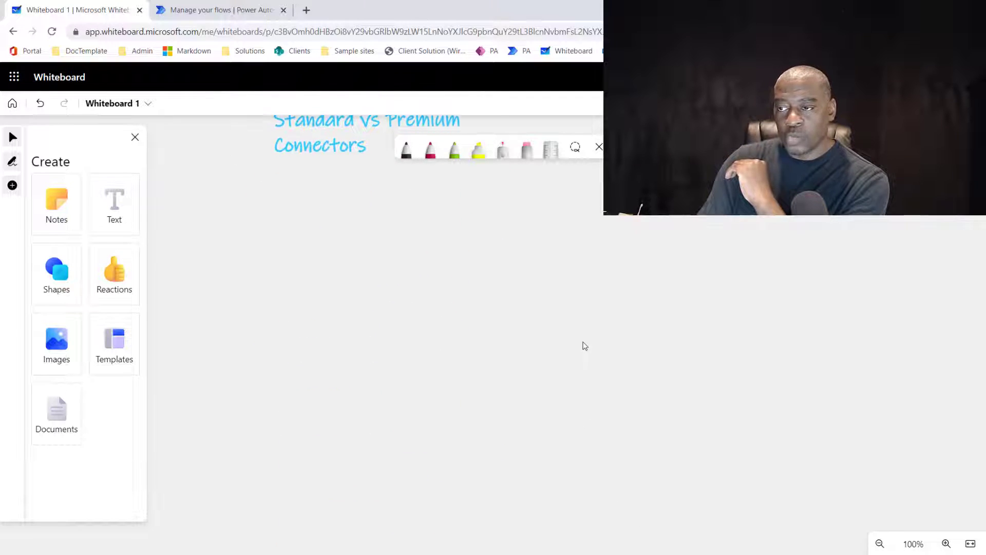
click(407, 154)
drag(225, 244, 227, 382)
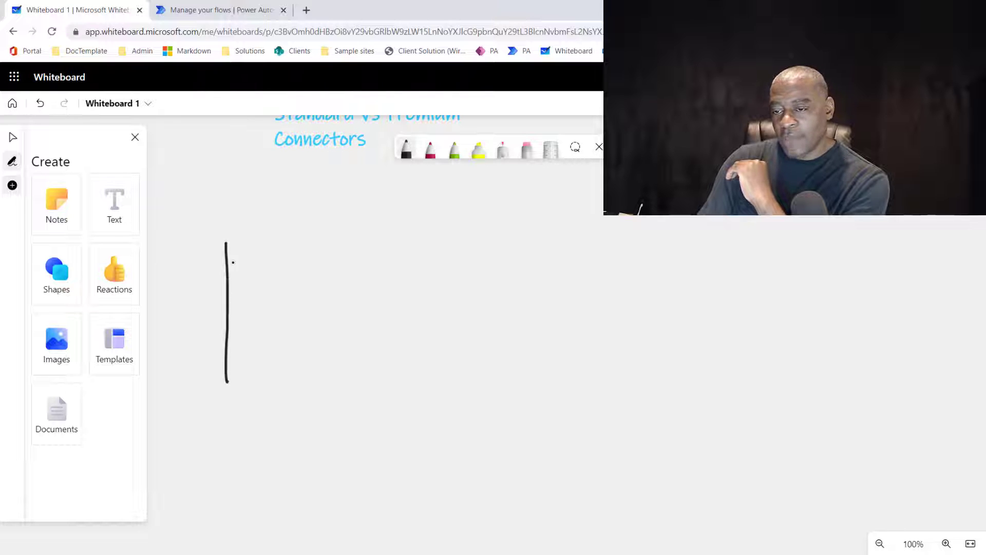
mouse_move(226, 243)
mouse_down()
mouse_move(319, 242)
mouse_move(323, 366)
mouse_move(220, 386)
mouse_up()
drag(236, 272, 277, 271)
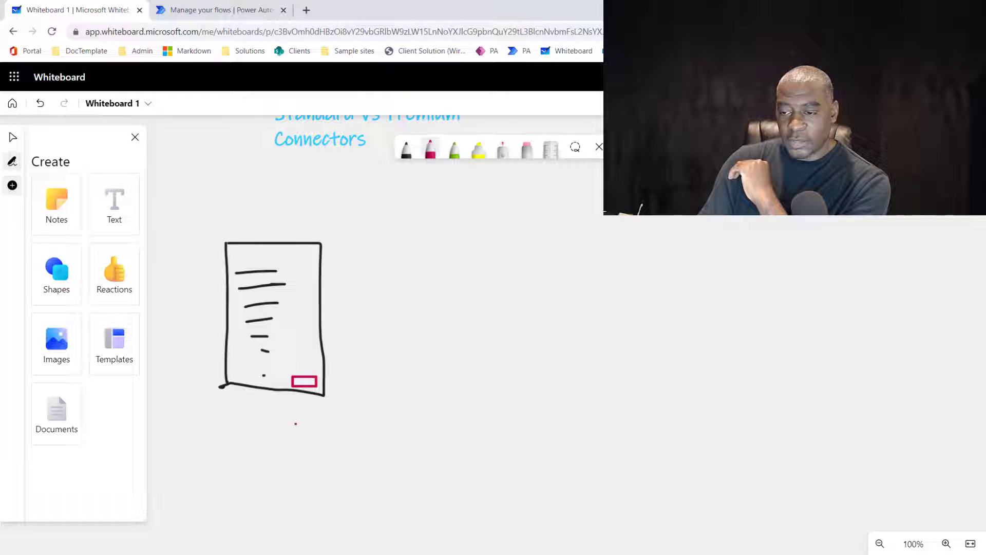
Draw a short red tail below the form's button and a stepped red arrow leading away from the form
mouse_move(286, 427)
mouse_down()
mouse_move(303, 414)
mouse_move(306, 384)
mouse_move(333, 376)
mouse_move(380, 314)
mouse_move(507, 318)
mouse_up()
mouse_move(491, 308)
mouse_down()
mouse_move(508, 315)
mouse_move(493, 333)
mouse_up()
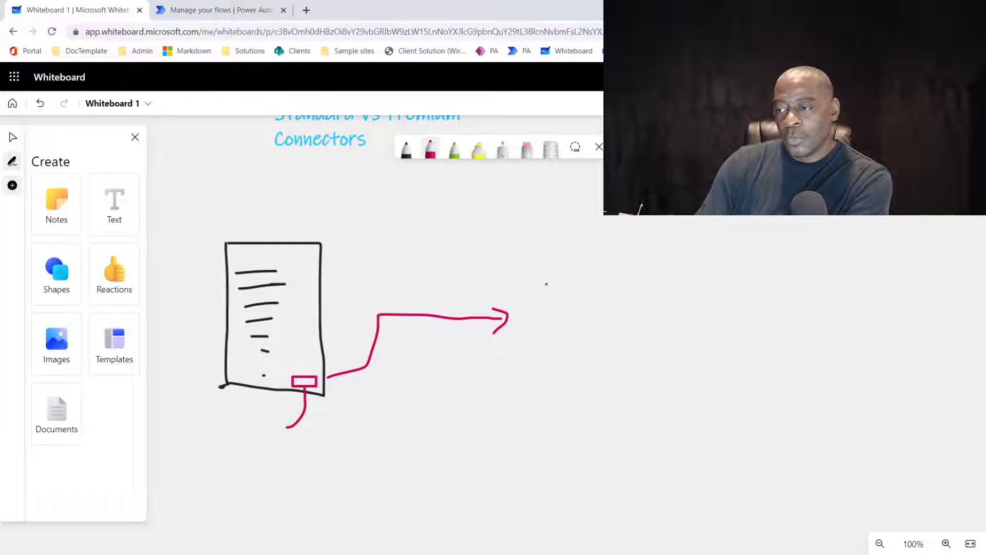
Draw a green rectangle at the red arrow's tip and fill it with vertical column strokes
click(454, 149)
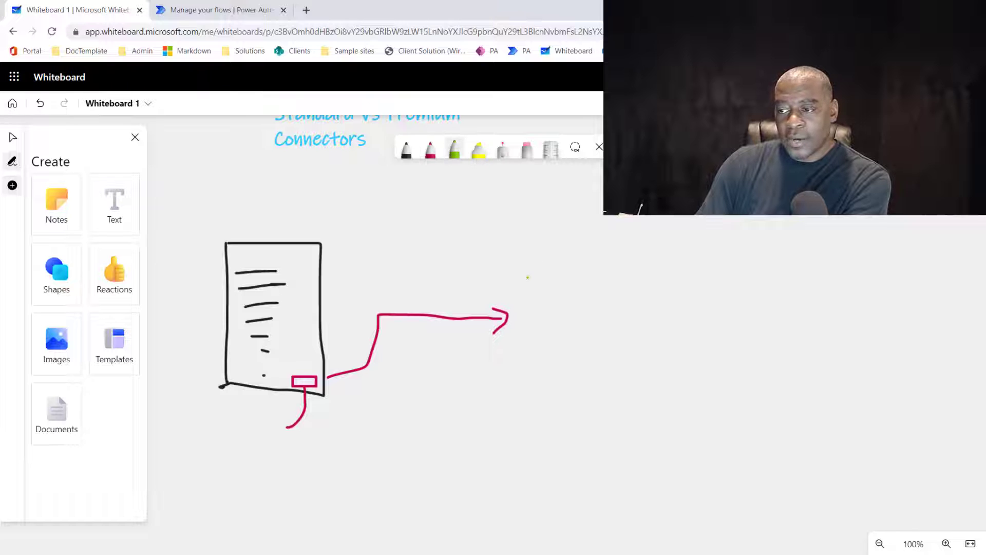
drag(521, 272, 690, 269)
mouse_move(522, 276)
mouse_down()
mouse_move(523, 387)
mouse_move(694, 393)
mouse_move(686, 266)
mouse_up()
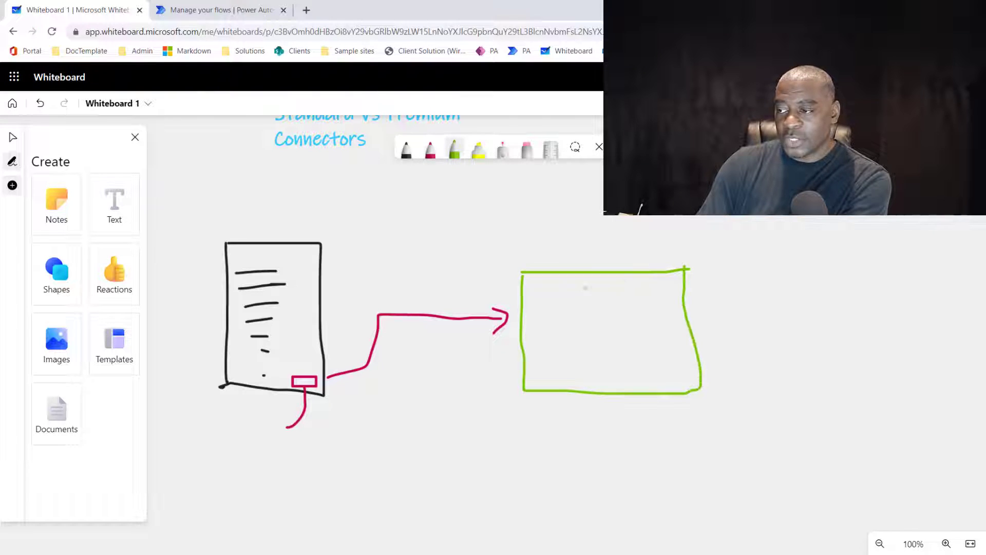
drag(541, 285, 545, 366)
mouse_move(551, 293)
mouse_down()
mouse_move(568, 357)
mouse_move(580, 341)
mouse_move(584, 362)
mouse_up()
drag(593, 296, 606, 353)
drag(616, 289, 629, 350)
drag(639, 292, 651, 370)
drag(656, 297, 670, 373)
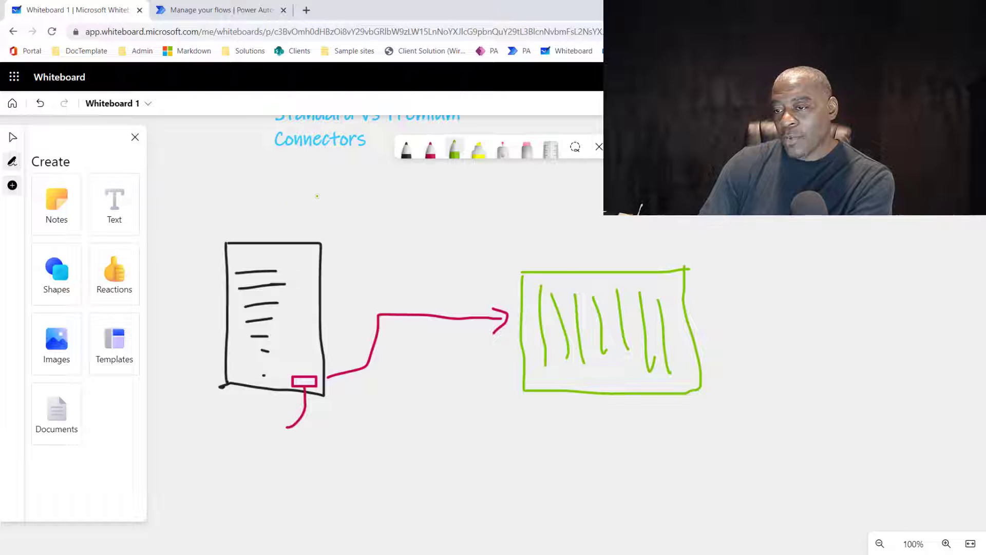
Draw a large green curve from above the form to the green table's edge, replacing a first misplaced stroke
mouse_move(291, 186)
mouse_down()
mouse_move(442, 237)
mouse_move(496, 380)
mouse_up()
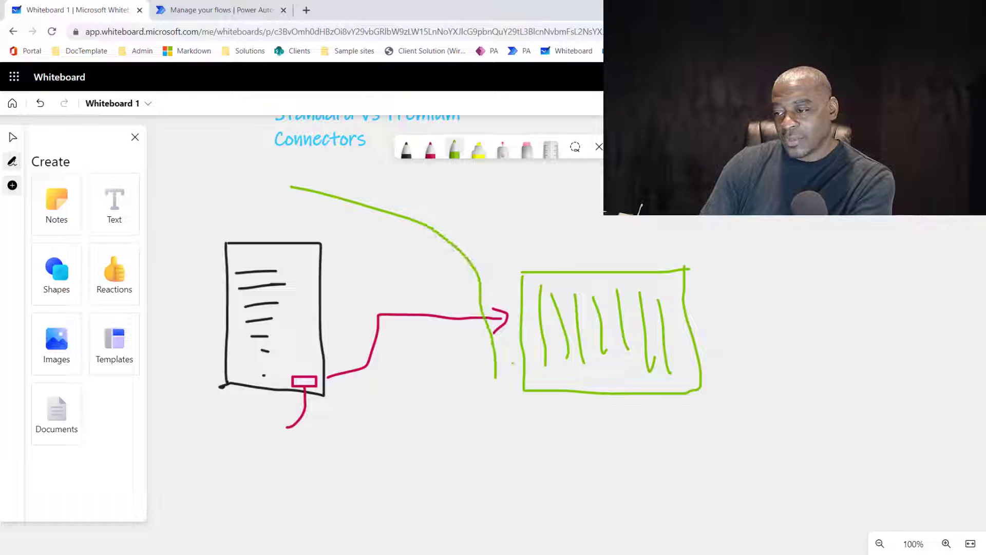
key(ctrl+z)
mouse_move(311, 195)
mouse_down()
mouse_move(473, 255)
mouse_move(502, 301)
mouse_move(519, 336)
mouse_move(463, 433)
mouse_up()
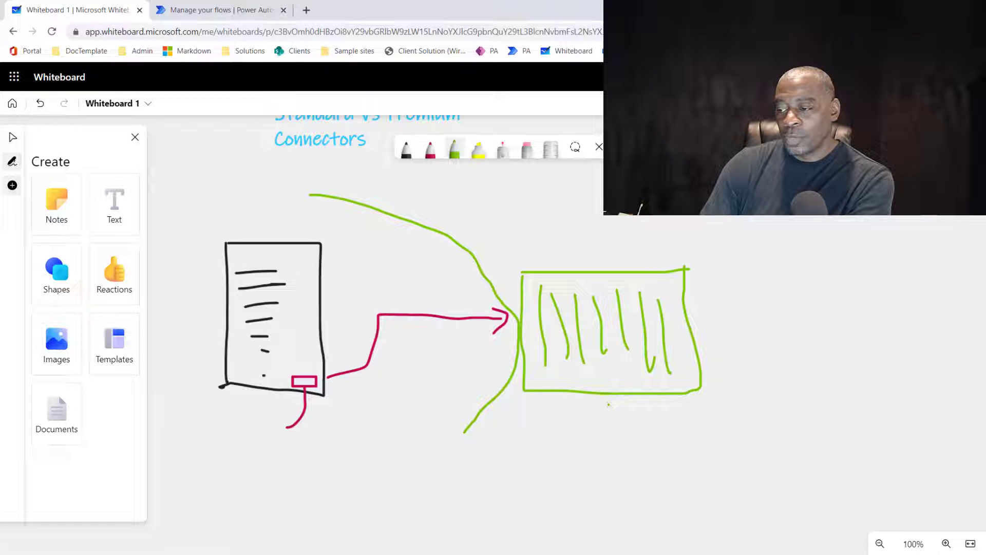
Draw black horizontal rows across the green table and a blue connector line running out from beneath it
drag(608, 404, 607, 419)
click(431, 149)
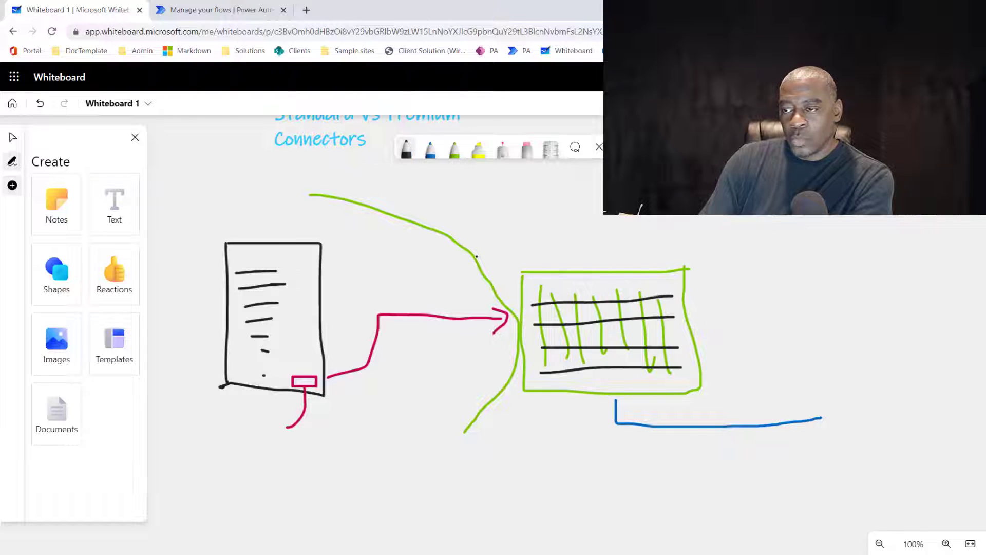
Draw a small blue document with text lines inside the table and a loop at the start of the blue connector
click(431, 153)
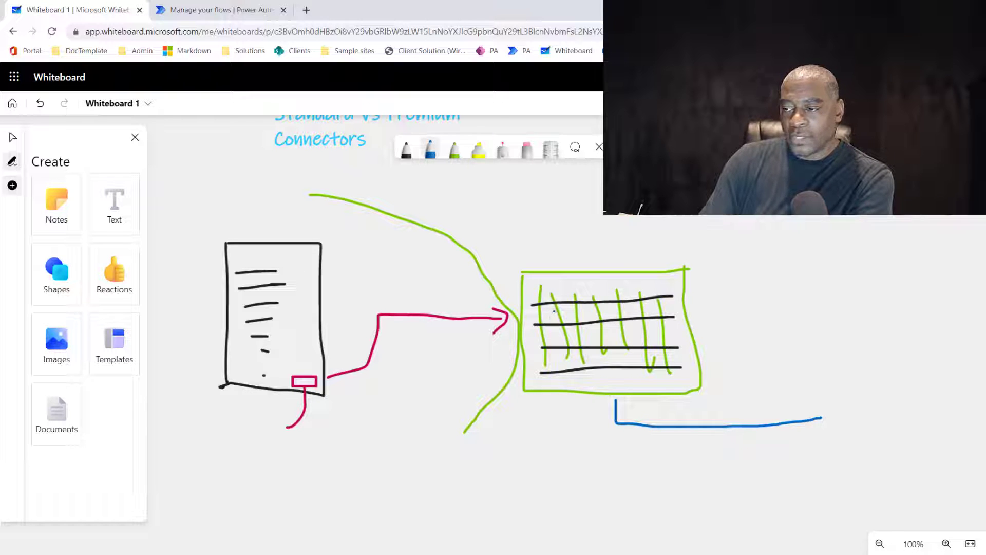
mouse_move(554, 311)
mouse_down()
mouse_move(556, 352)
mouse_move(574, 350)
mouse_move(579, 305)
mouse_move(552, 311)
mouse_up()
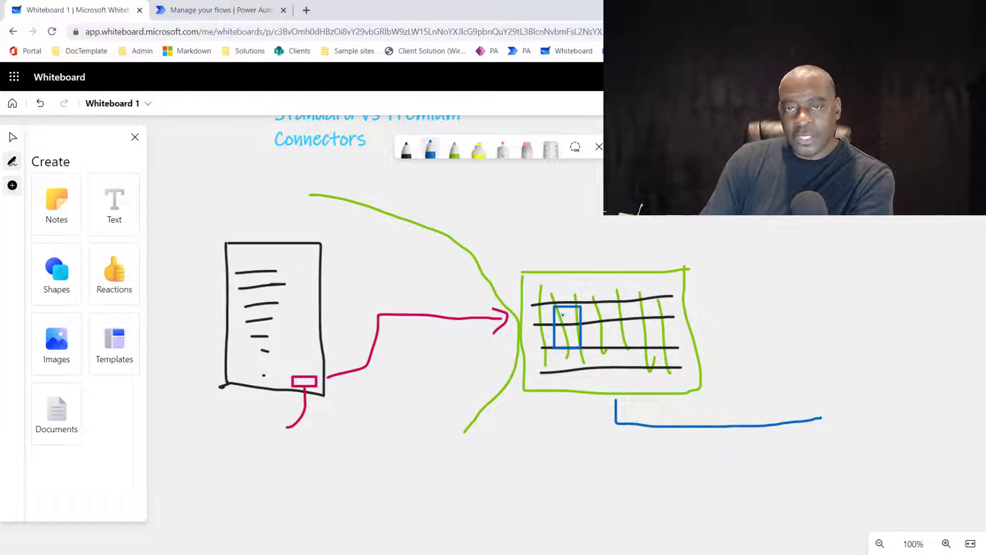
mouse_move(562, 316)
mouse_down()
mouse_move(573, 315)
mouse_move(570, 329)
mouse_move(585, 336)
mouse_up()
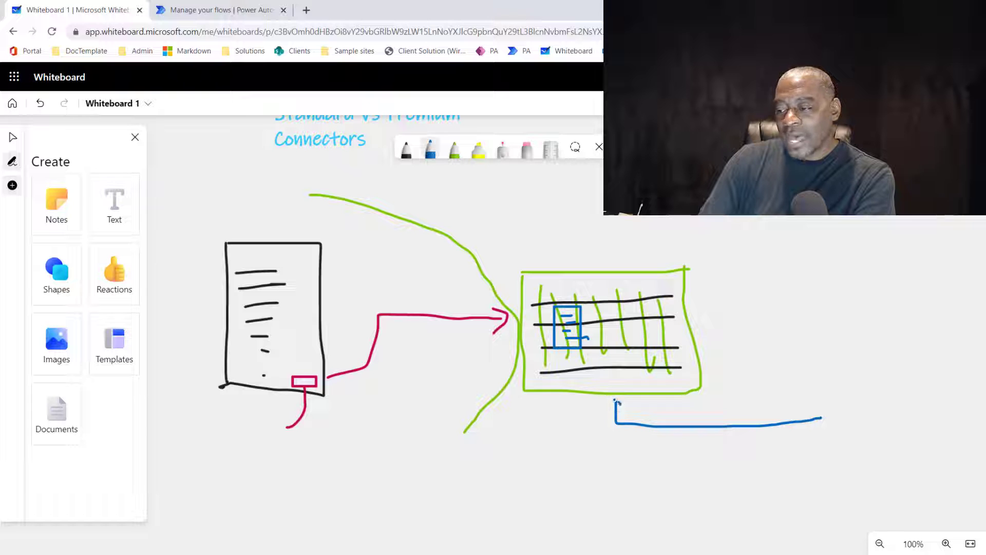
mouse_move(617, 402)
mouse_down()
mouse_move(614, 412)
mouse_move(620, 401)
mouse_up()
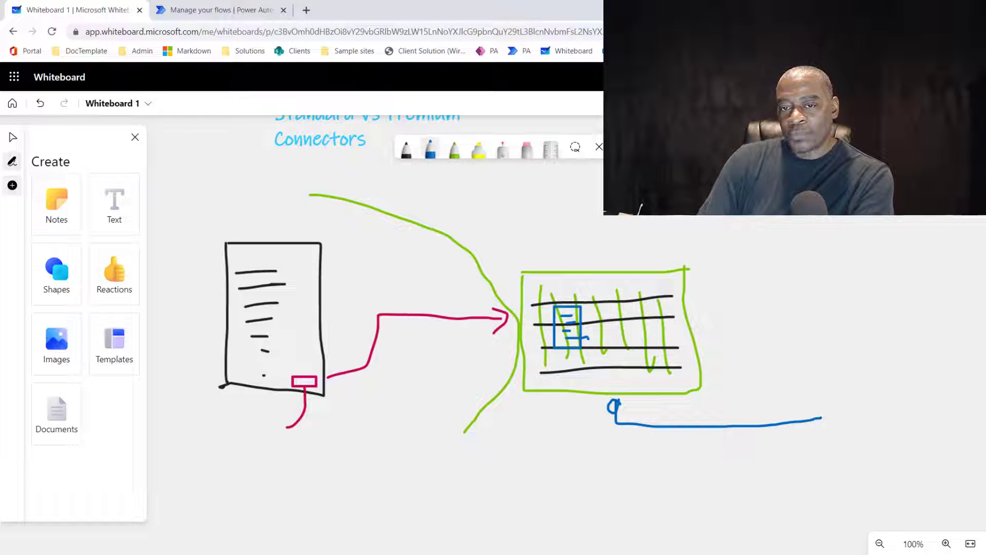
Draw a green square at the far end of the blue connector line
click(13, 138)
drag(294, 201, 84, 180)
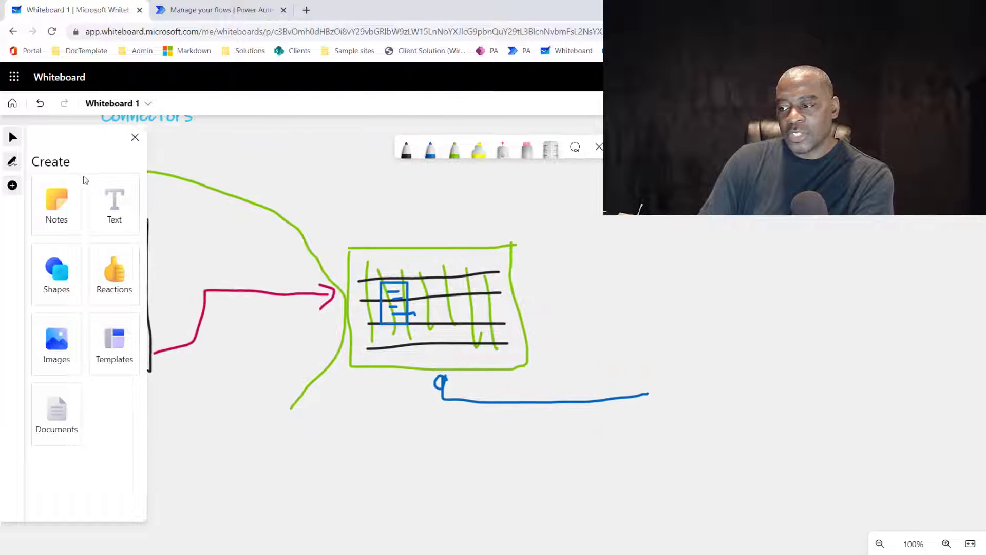
drag(532, 457, 305, 385)
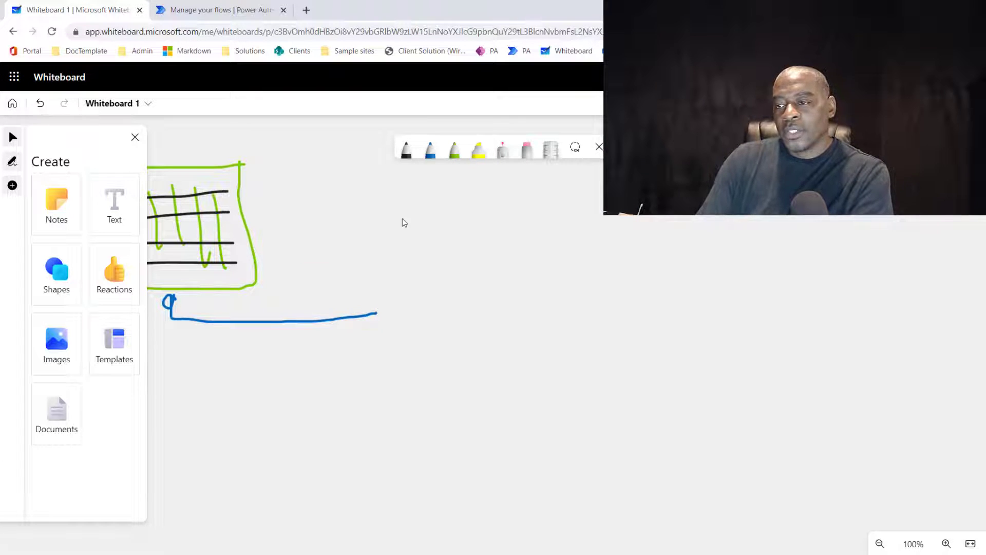
click(454, 149)
mouse_move(387, 288)
mouse_down()
mouse_move(451, 341)
mouse_move(468, 306)
mouse_move(454, 273)
mouse_move(386, 280)
mouse_move(388, 288)
mouse_up()
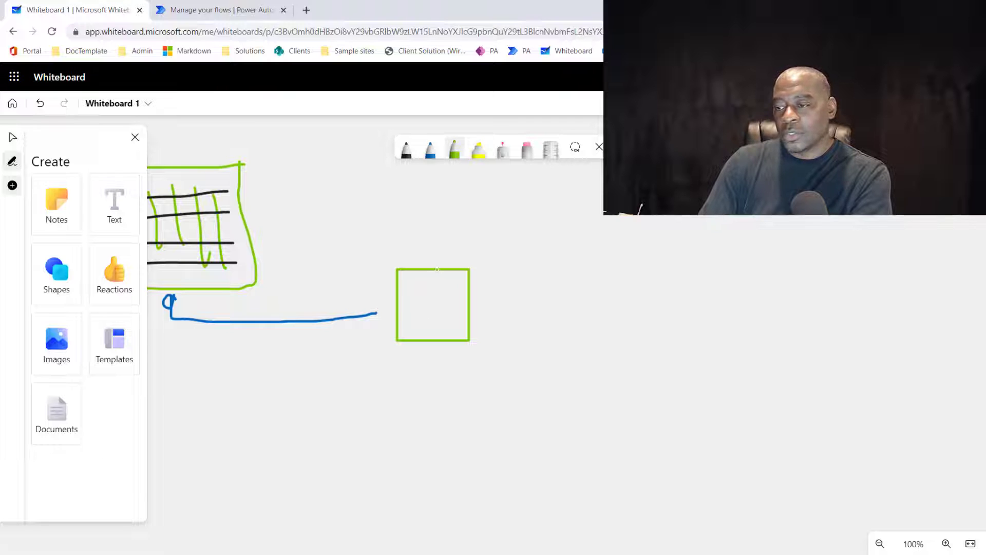
Draw a blue stick figure above the connector and a curved green arrow from the green square to it
mouse_move(437, 270)
mouse_down()
mouse_move(403, 180)
mouse_move(296, 169)
mouse_up()
click(430, 149)
drag(296, 169, 286, 207)
drag(295, 195, 316, 212)
drag(278, 173, 304, 172)
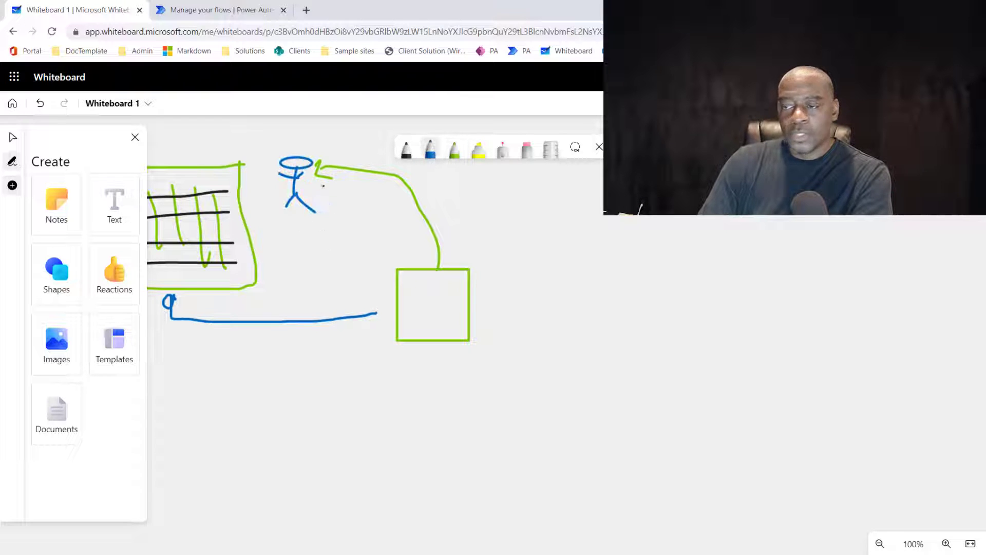
Add the text "email confirmation", shrink it and place it beneath the green square
text(email confirmation)
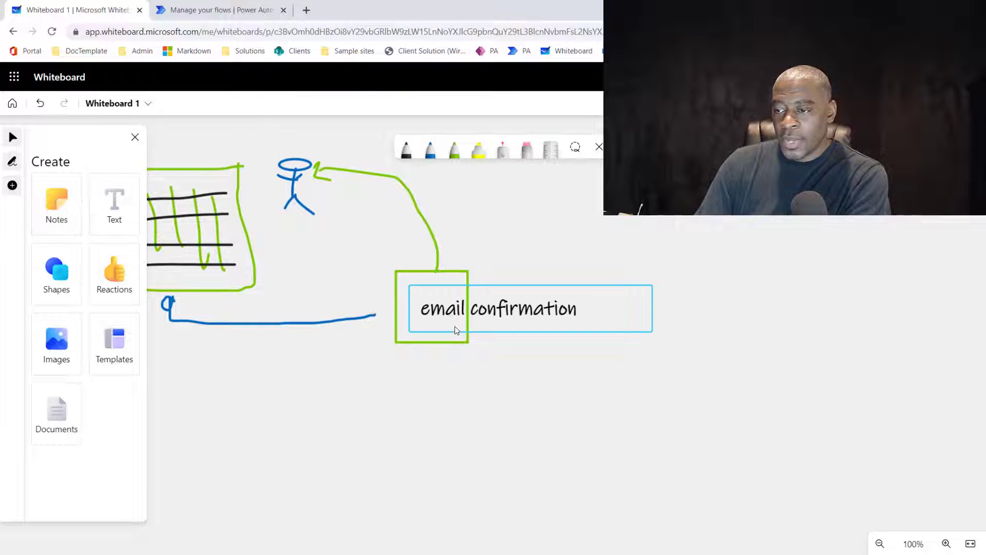
click(504, 323)
drag(504, 322, 476, 369)
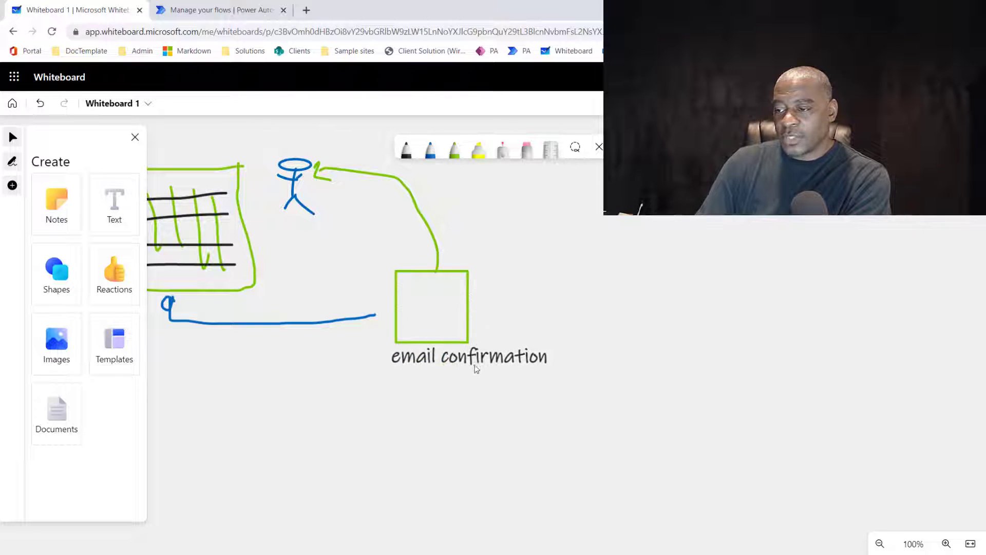
drag(615, 377, 523, 375)
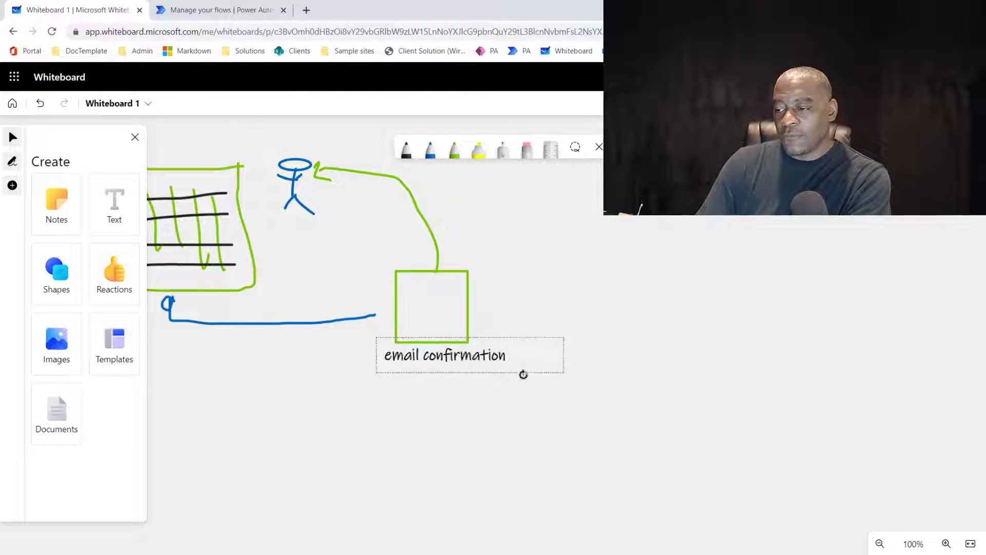
drag(462, 355, 461, 369)
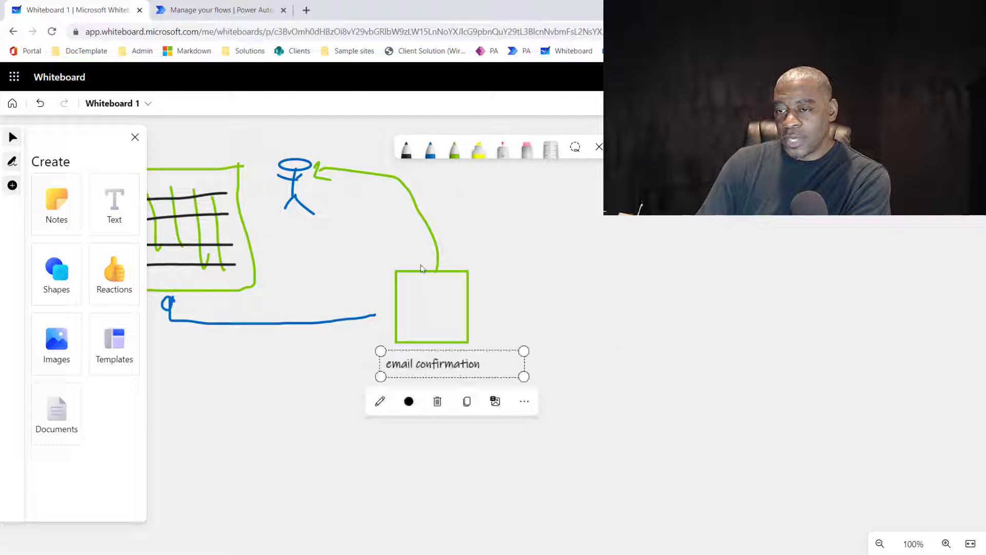
Draw a blue arrow from the email confirmation square to a new blue square, and add a green square above that one
click(431, 150)
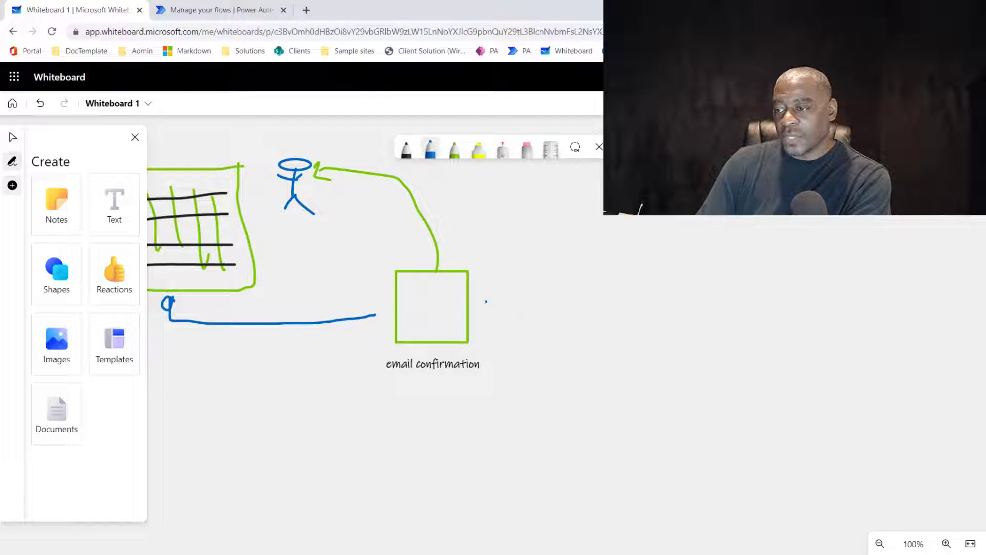
mouse_move(485, 302)
mouse_down()
mouse_move(666, 303)
mouse_move(642, 315)
mouse_up()
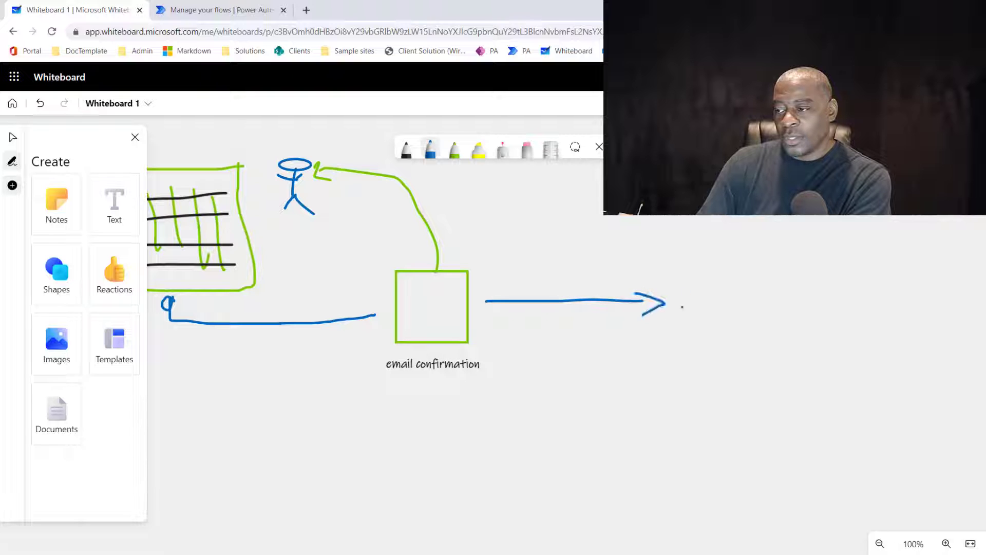
mouse_move(666, 277)
mouse_down()
mouse_move(741, 288)
mouse_move(666, 278)
mouse_up()
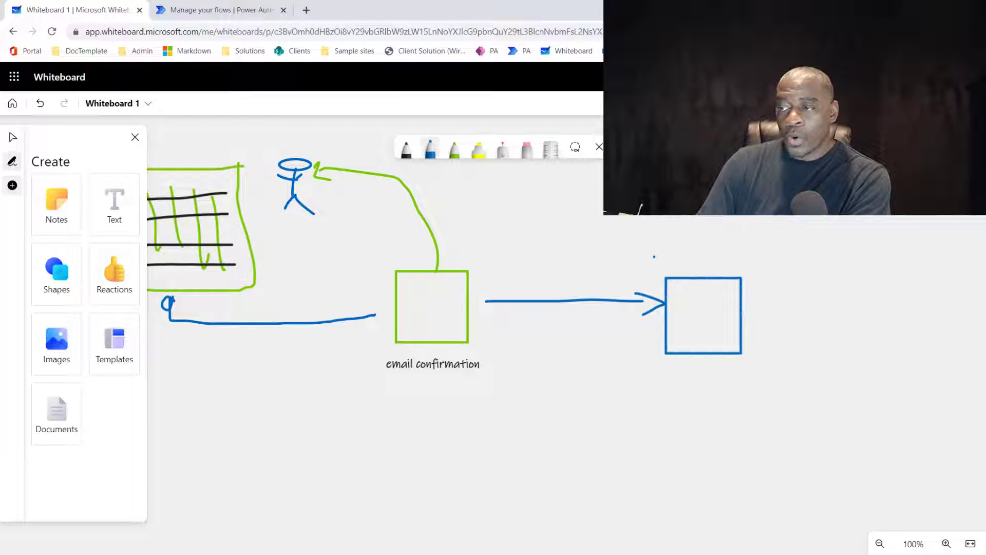
click(454, 150)
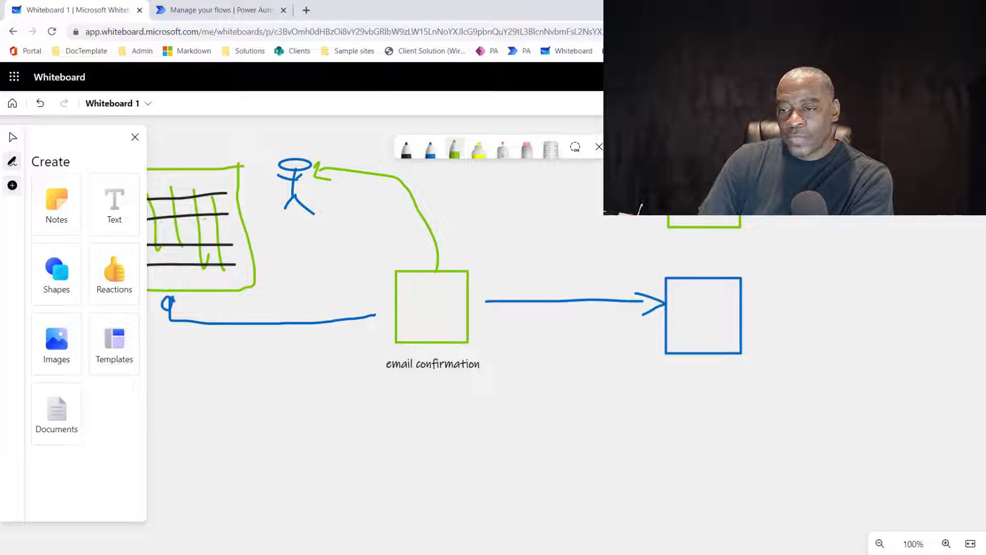
Return to the form sketch at the start of the diagram
click(13, 136)
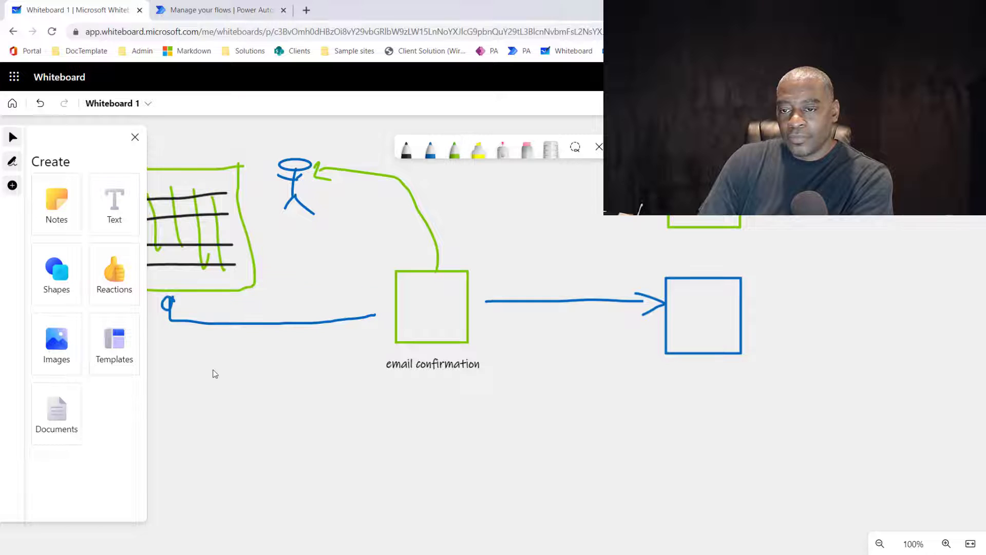
mouse_move(266, 411)
mouse_down()
mouse_move(324, 441)
mouse_move(374, 449)
mouse_up()
mouse_move(430, 470)
mouse_down()
mouse_move(538, 483)
mouse_move(768, 476)
mouse_up()
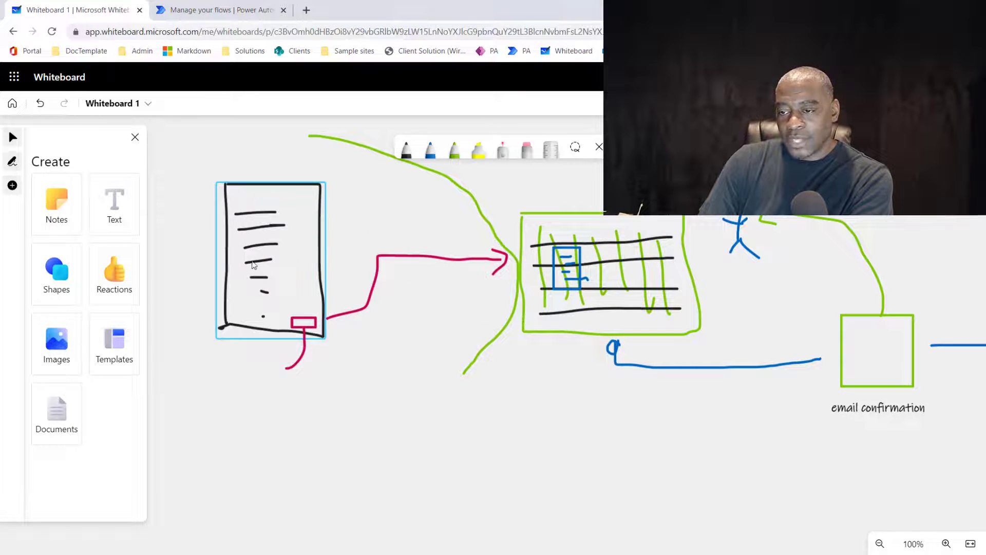
Draw a green elbow arrow from the email confirmation square to the green square above the blue one
drag(651, 451, 235, 439)
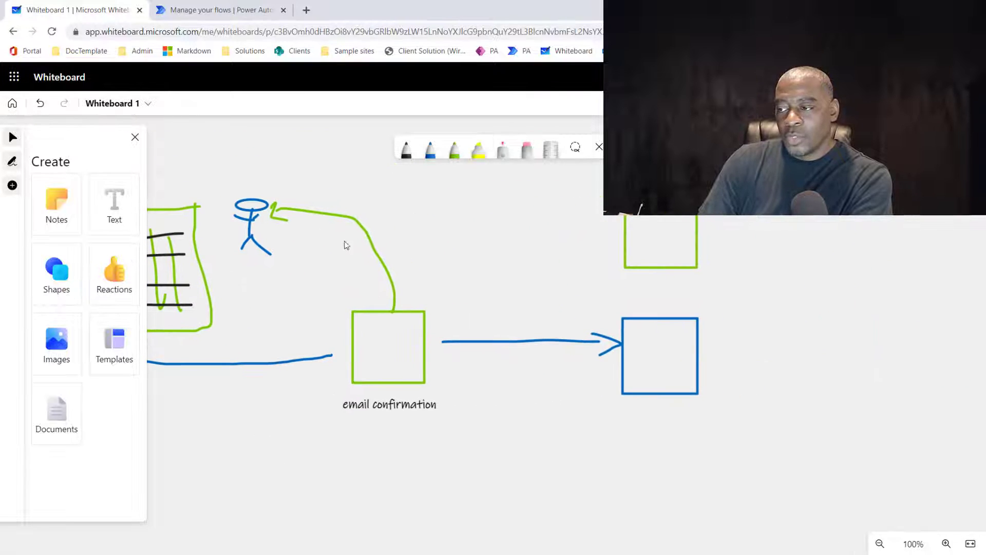
click(454, 150)
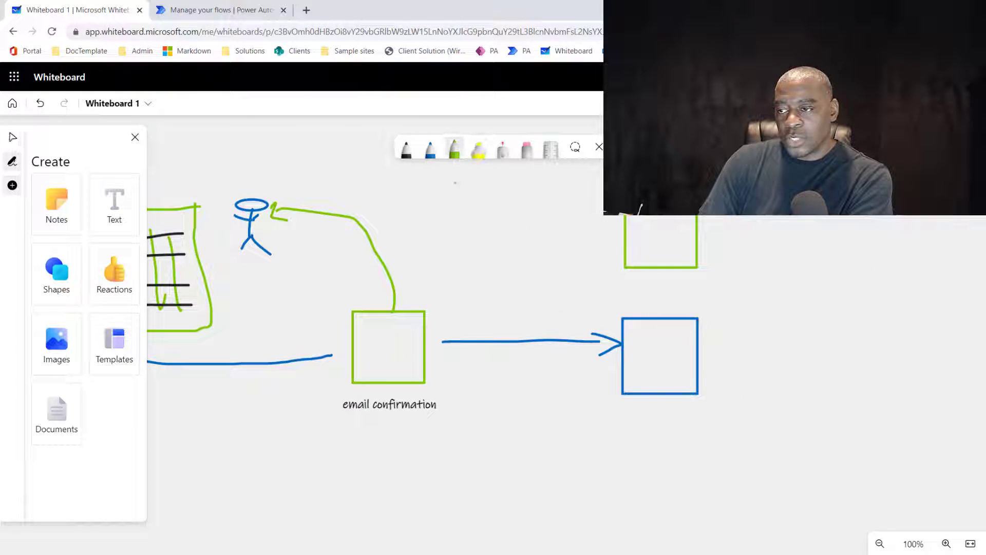
mouse_move(435, 318)
mouse_down()
mouse_move(577, 315)
mouse_move(579, 232)
mouse_move(610, 228)
mouse_move(600, 236)
mouse_up()
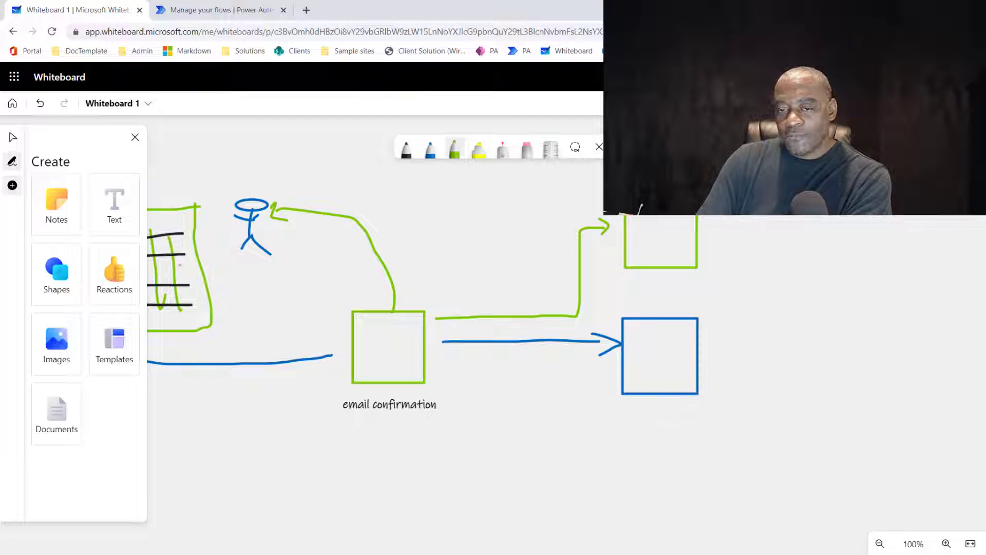
Draw a blue connector beneath the blue square that forks into two downward branches
click(431, 150)
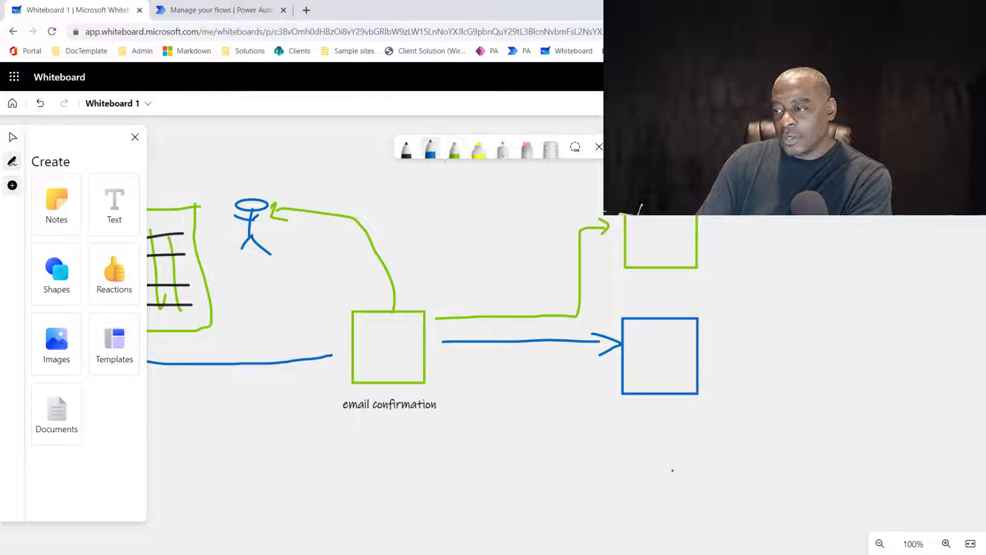
mouse_move(662, 403)
mouse_down()
mouse_move(631, 427)
mouse_move(757, 444)
mouse_up()
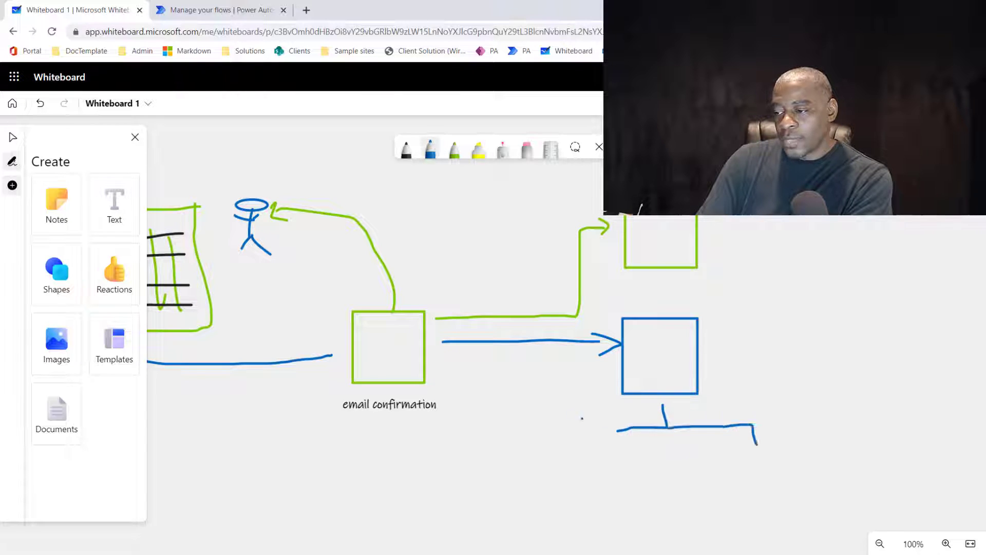
mouse_move(605, 458)
mouse_down()
mouse_move(574, 464)
mouse_move(573, 513)
mouse_move(653, 464)
mouse_up()
Add a green rectangle labelled "approved" under one branch and a crimson rectangle labelled "denied" under the other
click(454, 149)
click(430, 149)
click(430, 149)
click(416, 252)
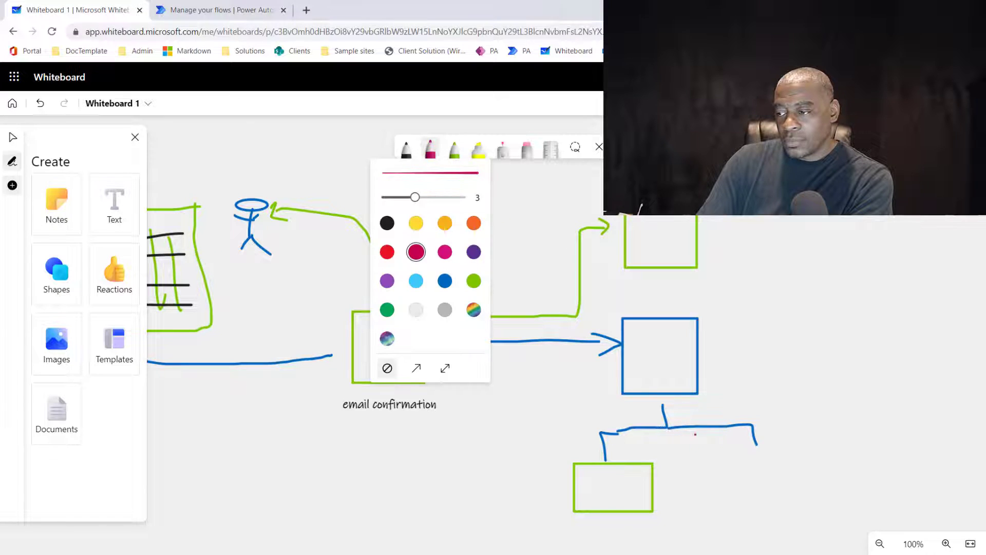
mouse_move(726, 455)
mouse_down()
mouse_move(764, 456)
mouse_move(721, 478)
mouse_move(732, 457)
mouse_up()
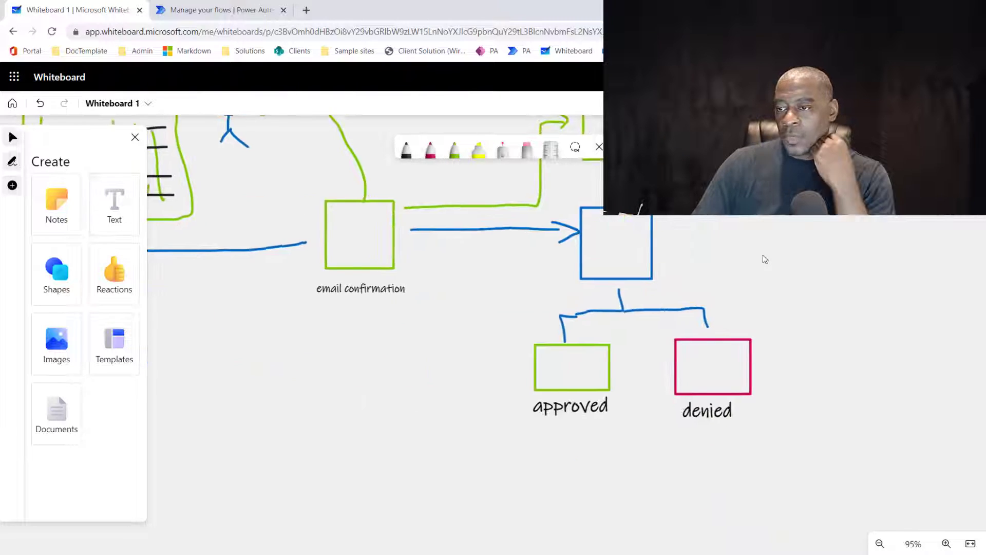
Draw a green arrow running from below the approved label back and up toward the email confirmation square
drag(762, 258, 806, 306)
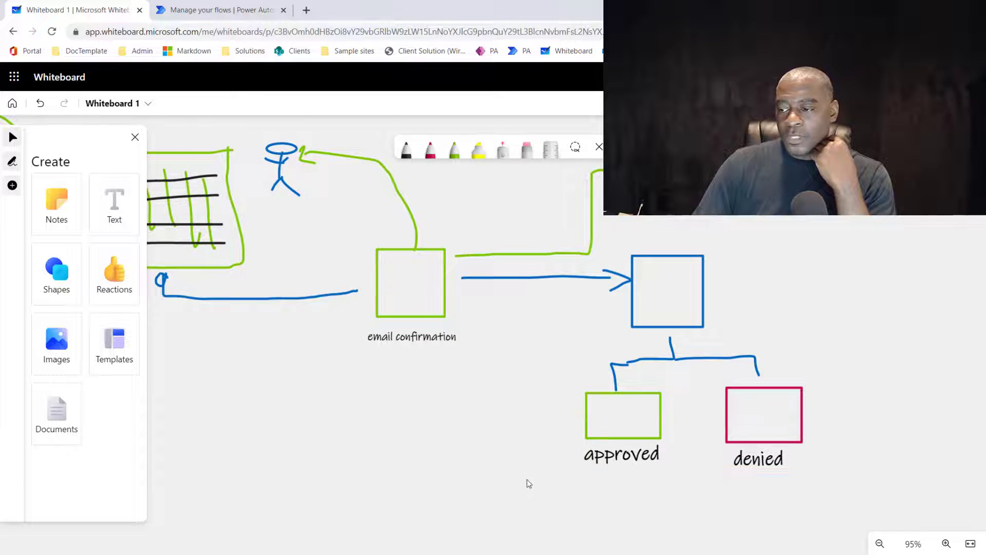
drag(526, 482, 515, 381)
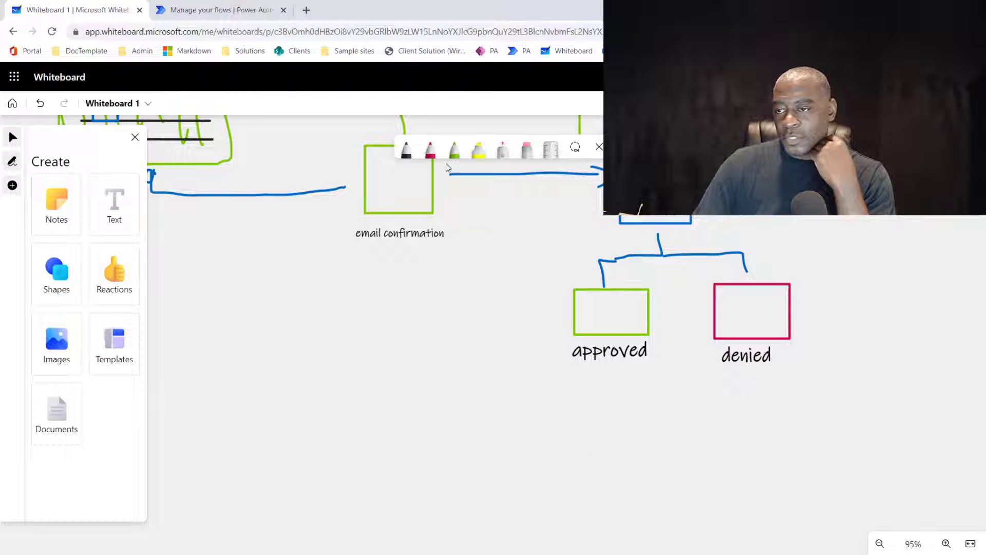
click(454, 150)
mouse_move(617, 388)
mouse_down()
mouse_move(622, 448)
mouse_move(376, 428)
mouse_move(344, 356)
mouse_move(343, 318)
mouse_move(357, 315)
mouse_up()
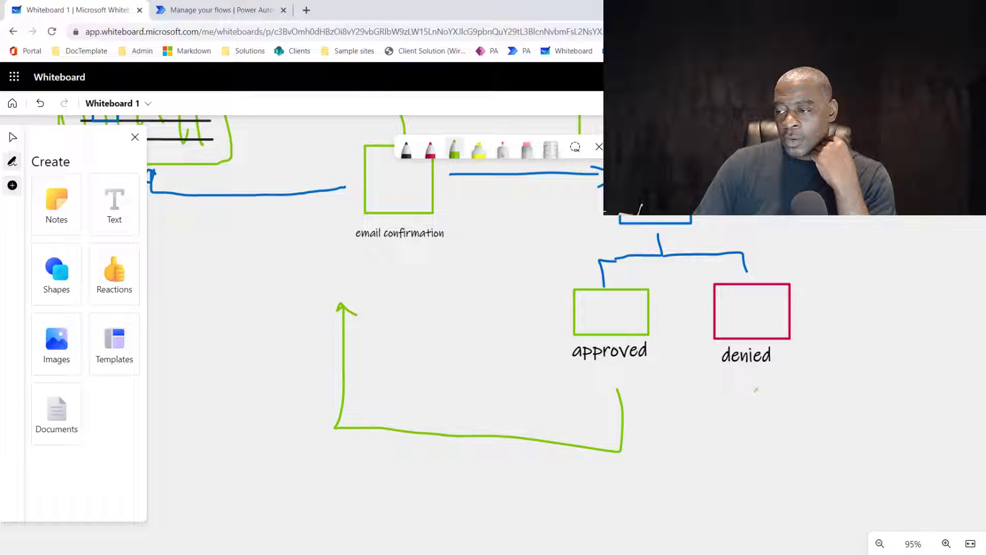
Draw a red arrow from below the denied label, around the green arrow and up alongside it, and fit the whole diagram in view
click(430, 151)
click(432, 154)
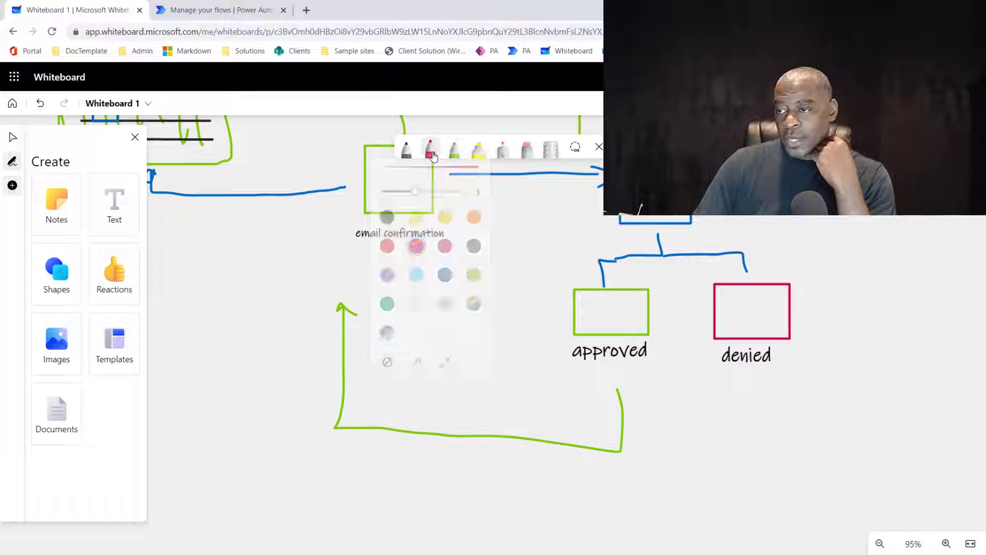
click(388, 246)
drag(756, 390, 774, 435)
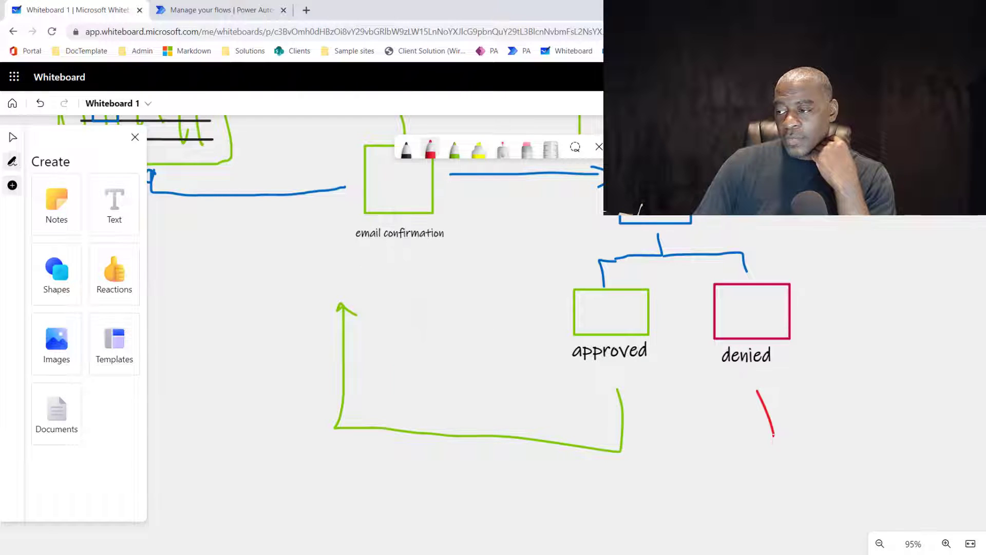
mouse_move(771, 484)
mouse_down()
mouse_move(568, 487)
mouse_move(307, 470)
mouse_move(308, 318)
mouse_move(319, 329)
mouse_up()
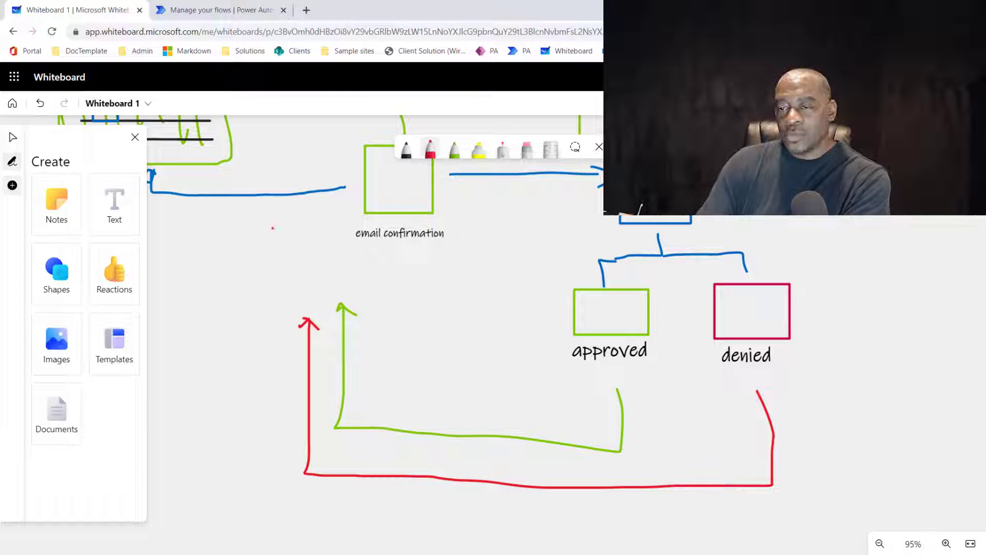
click(13, 137)
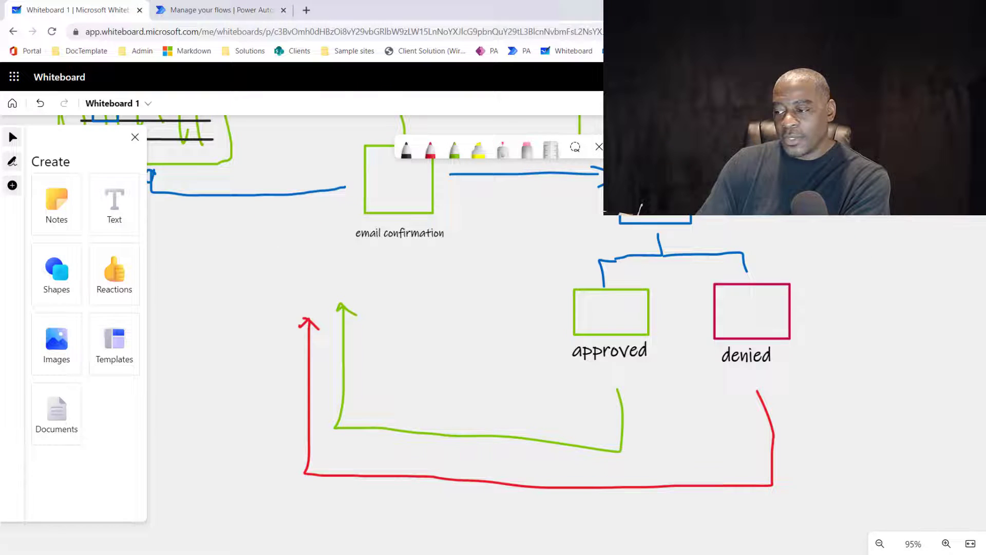
click(969, 545)
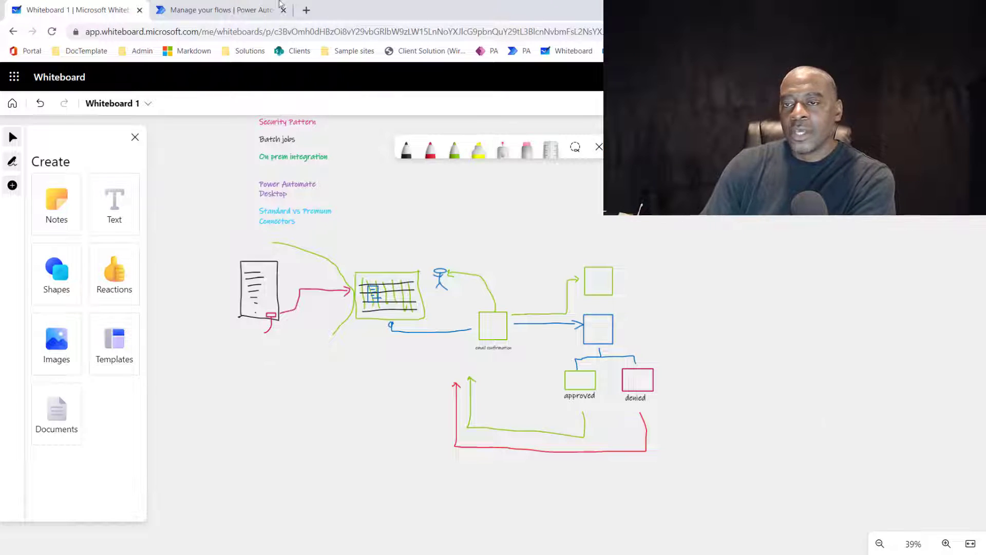
Switch to Power Automate, open the HelpDesk Request Submit flow for editing and check the ticket trigger's connection options
click(194, 12)
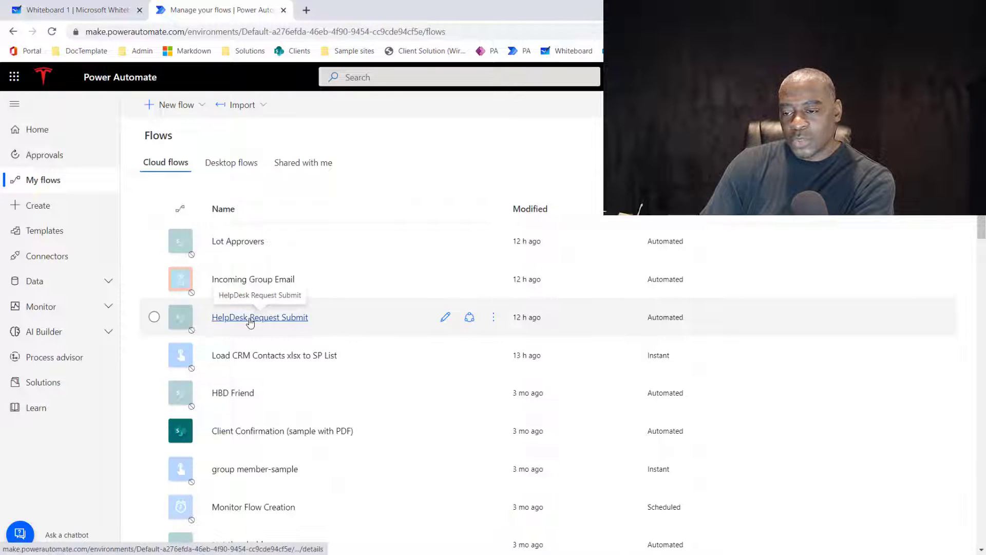
click(445, 317)
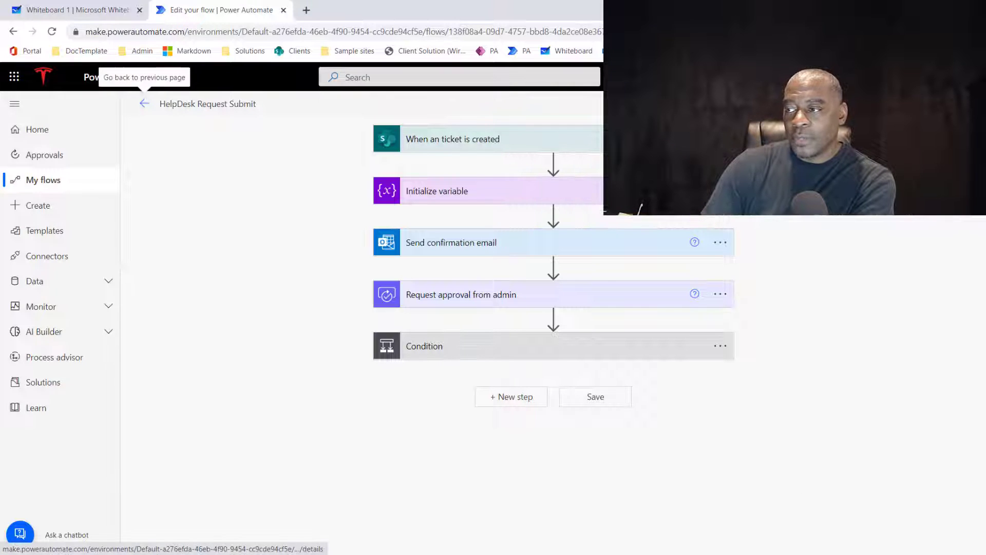
click(719, 140)
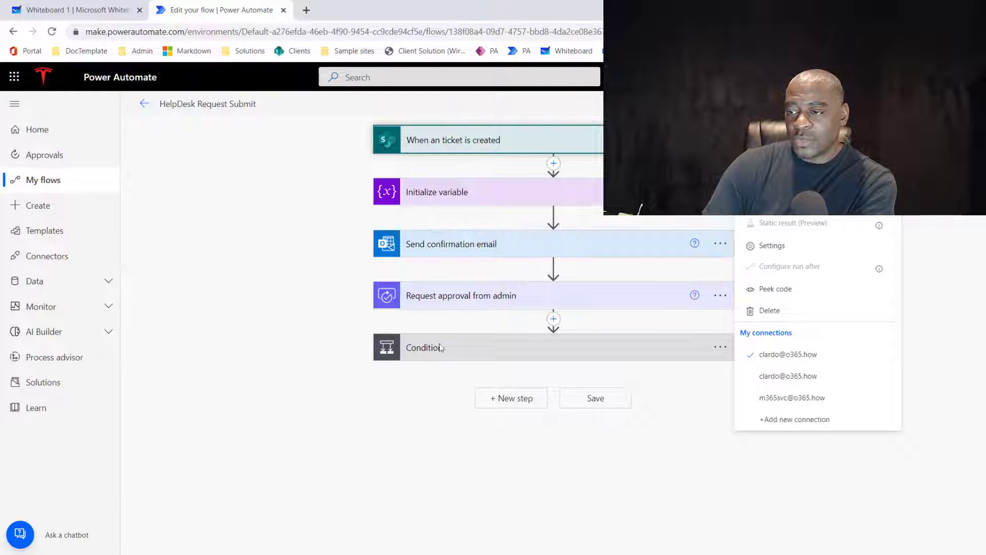
click(271, 354)
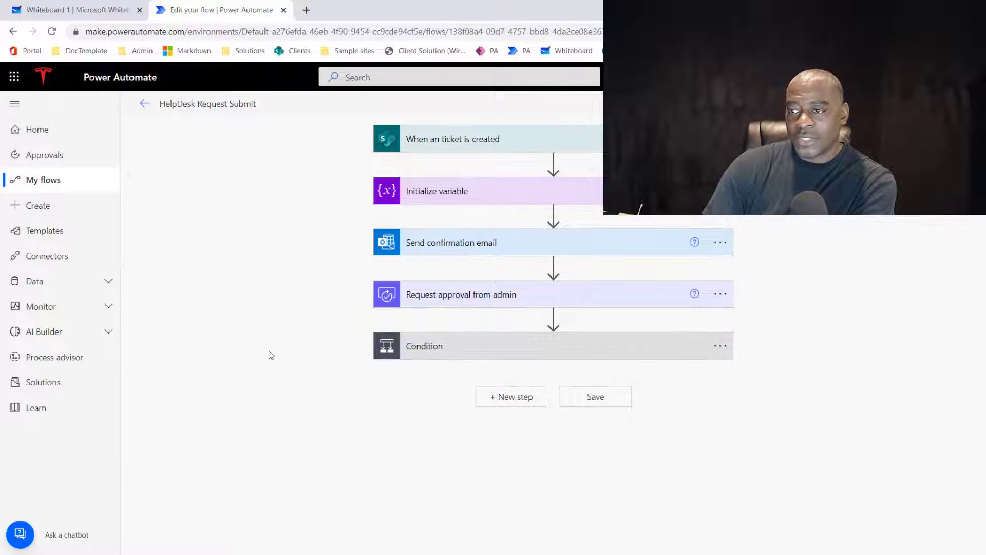
Expand the Condition and examine the actions in its If yes and If no branches
click(446, 353)
scroll(310, 390, down, 2)
scroll(267, 393, down, 1)
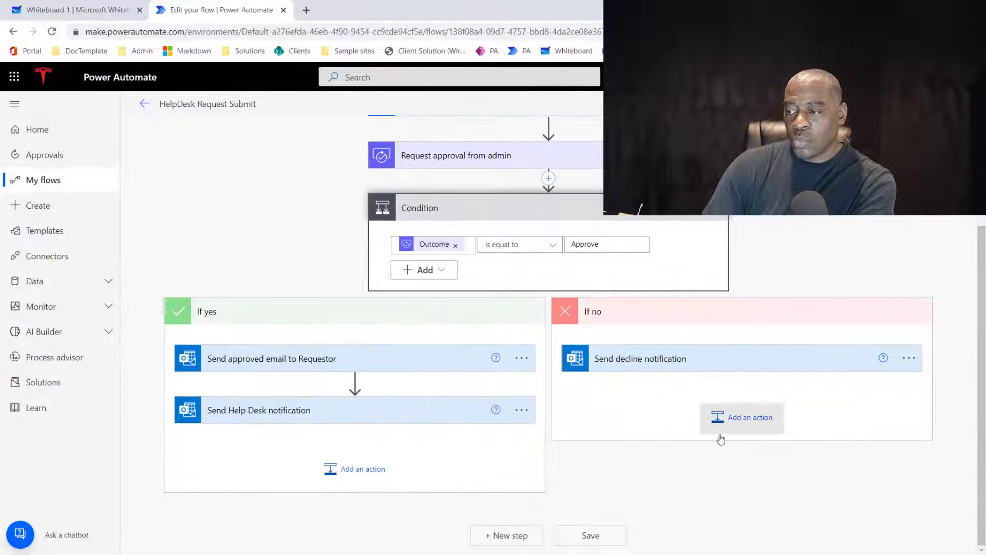
scroll(671, 446, up, 3)
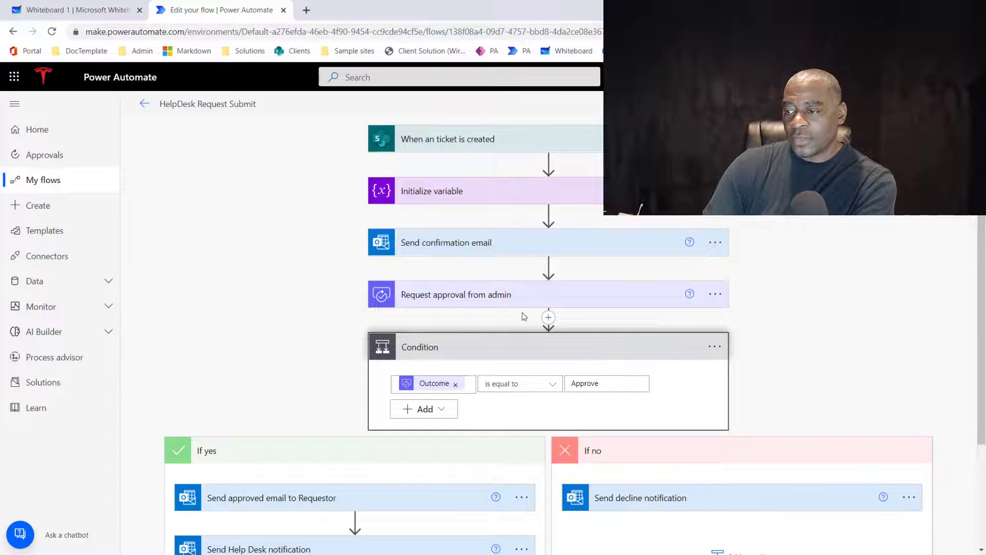
scroll(524, 317, down, 2)
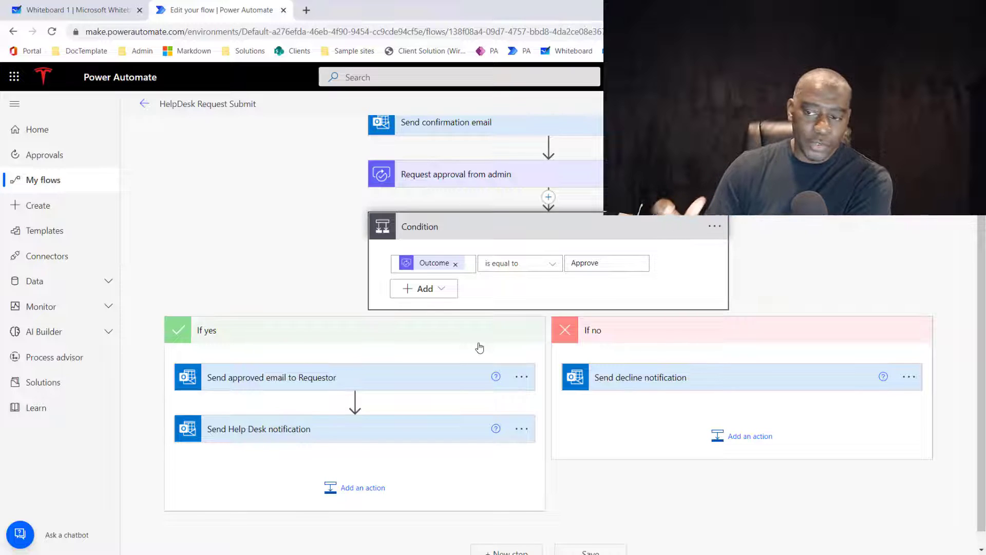
Examine the available options and connections of the Send approved email to Requestor action
click(522, 376)
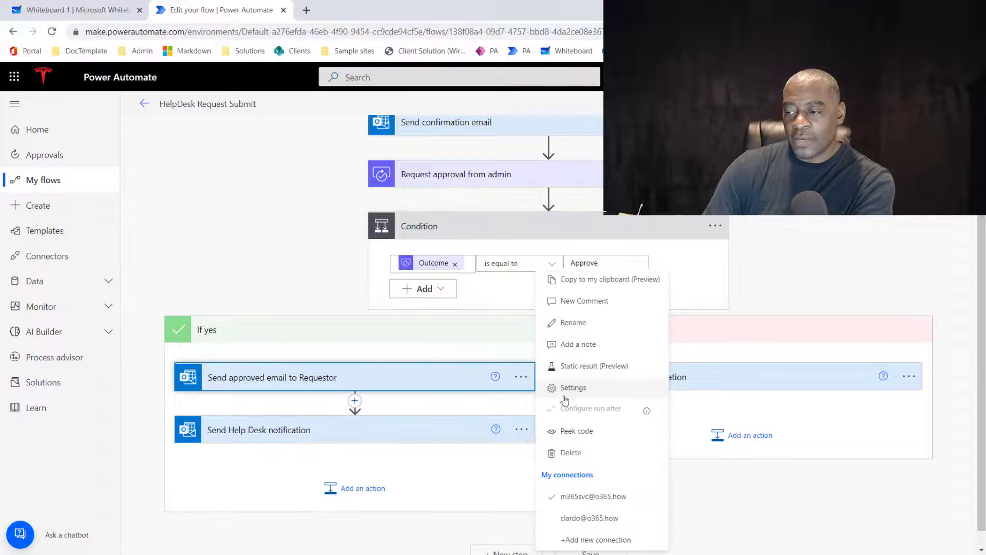
click(323, 287)
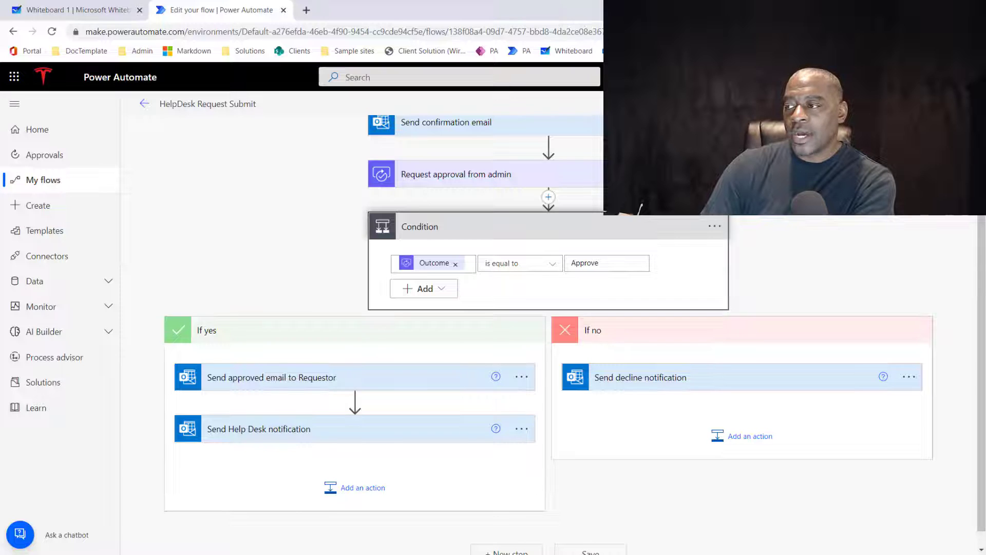
click(521, 377)
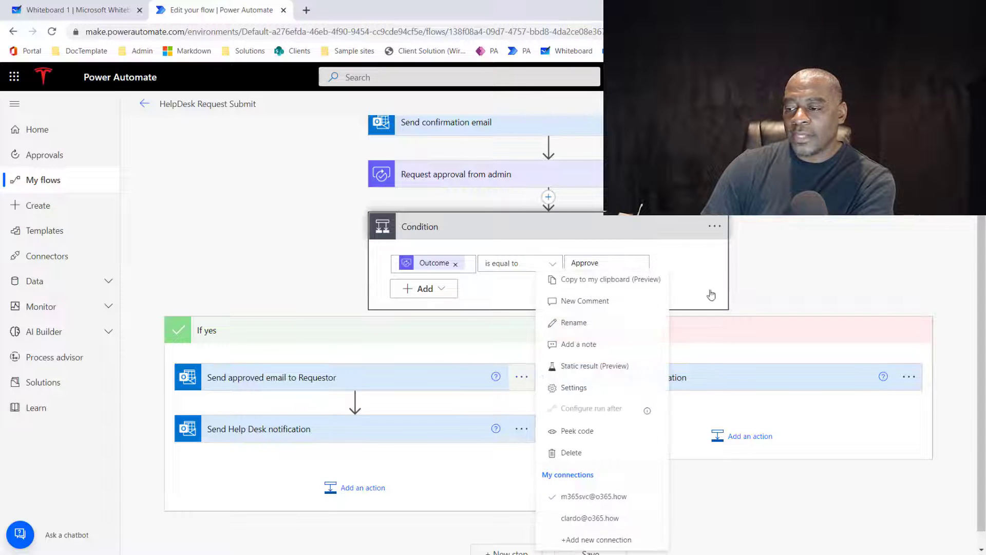
click(760, 214)
click(958, 103)
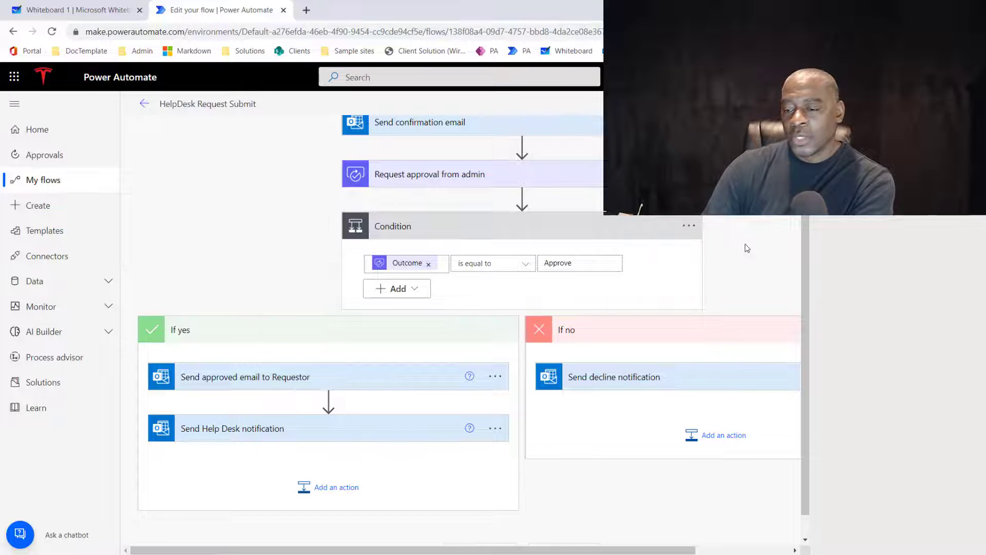
click(494, 376)
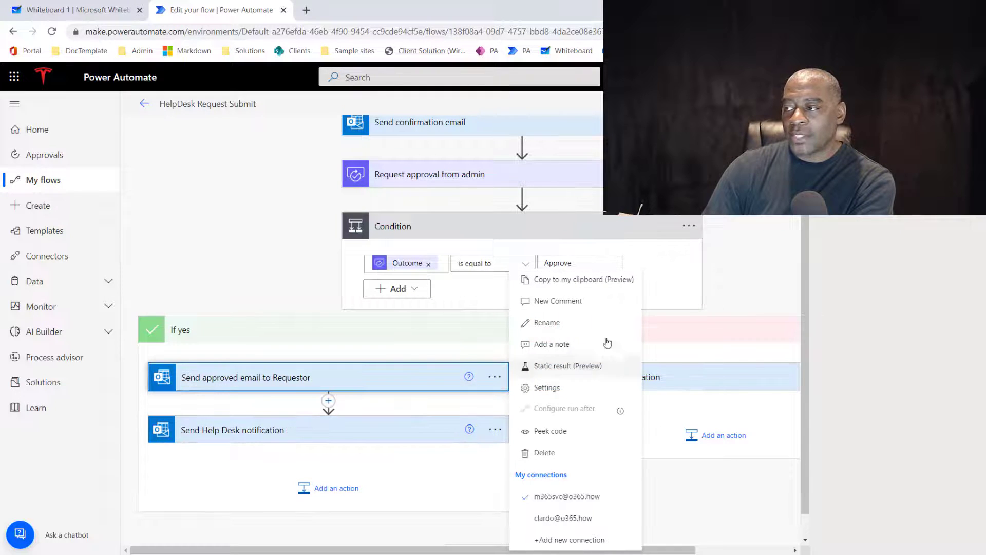
click(832, 289)
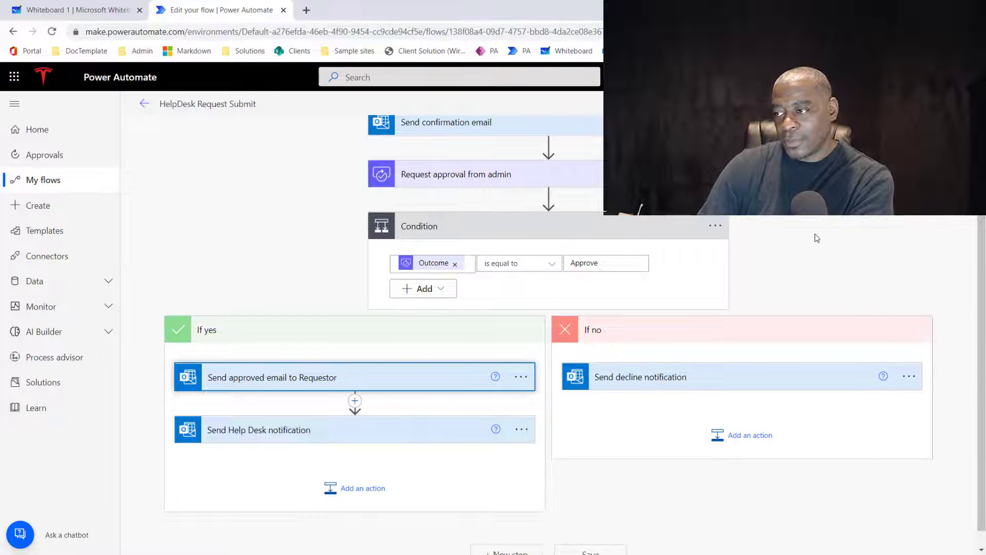
Expand the Request approval from admin action and review its fields, including the advanced options
click(654, 271)
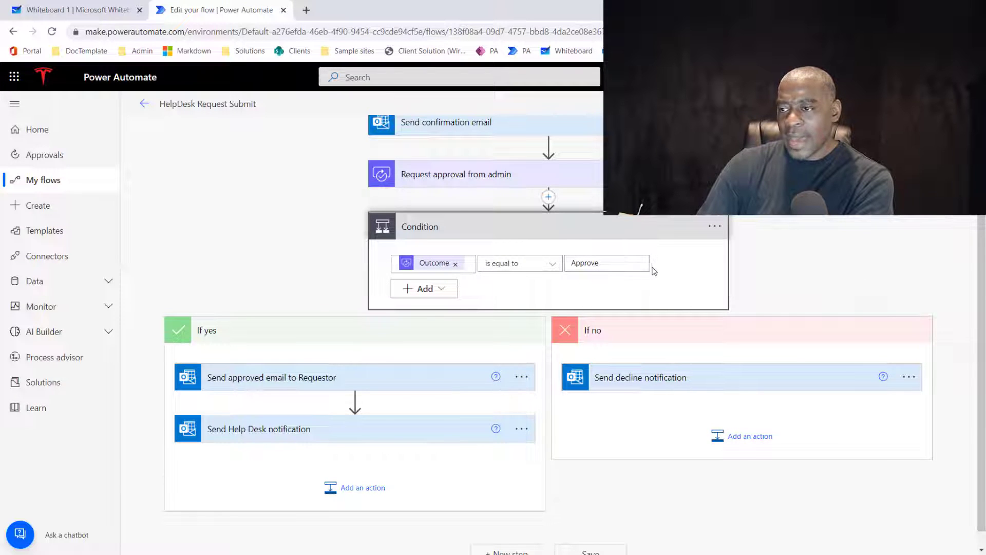
click(475, 180)
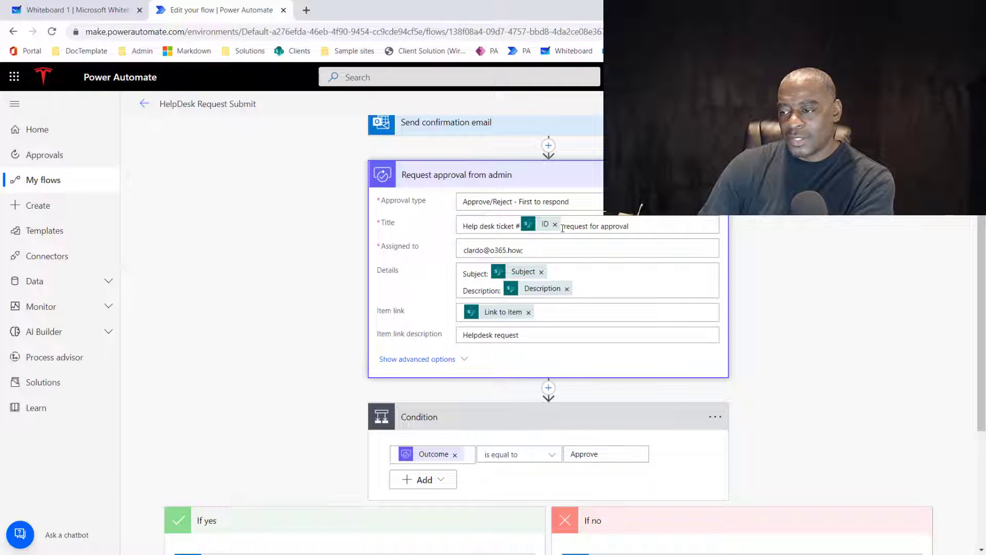
click(430, 359)
scroll(432, 370, down, 1)
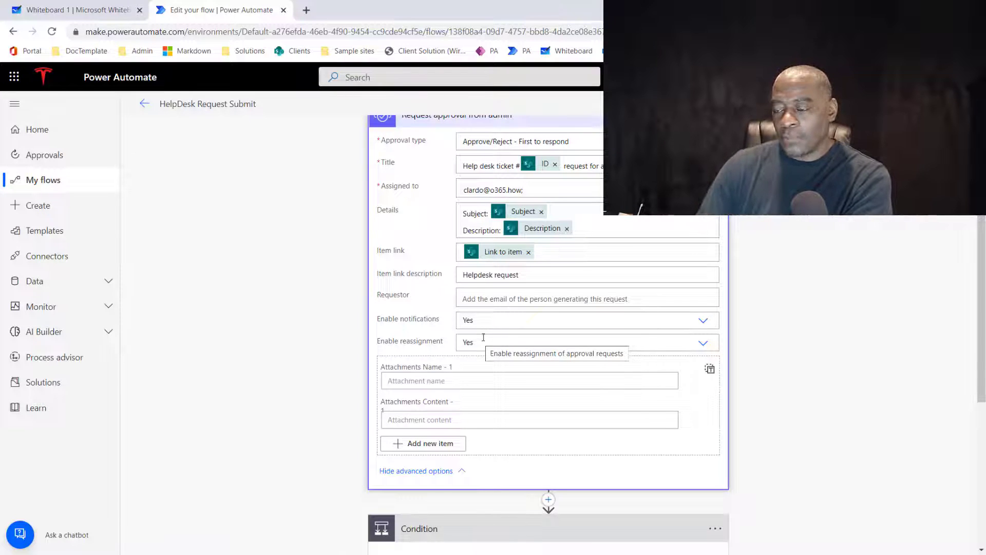
Examine the Condition's Outcome comparison and the value it is compared with
scroll(424, 354, down, 6)
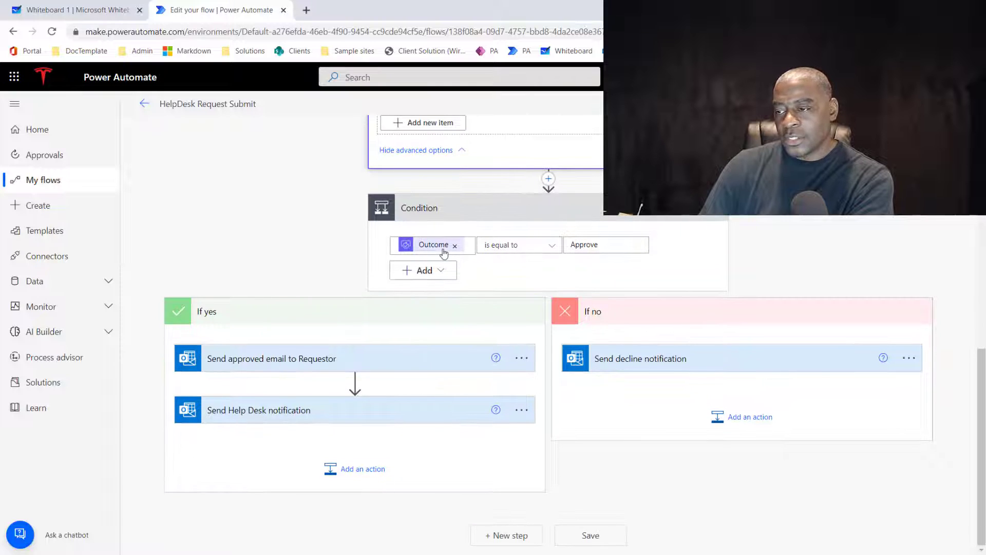
double_click(594, 242)
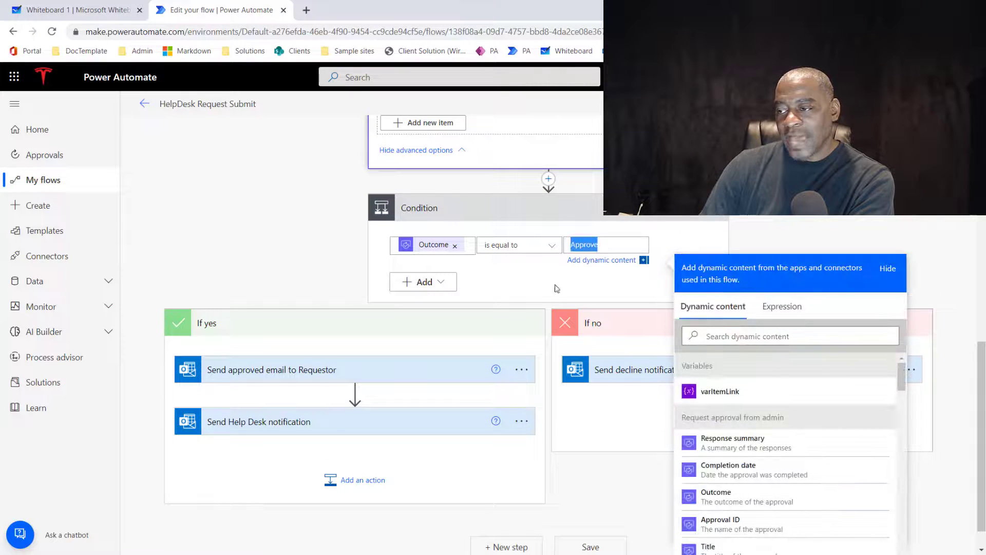
click(552, 301)
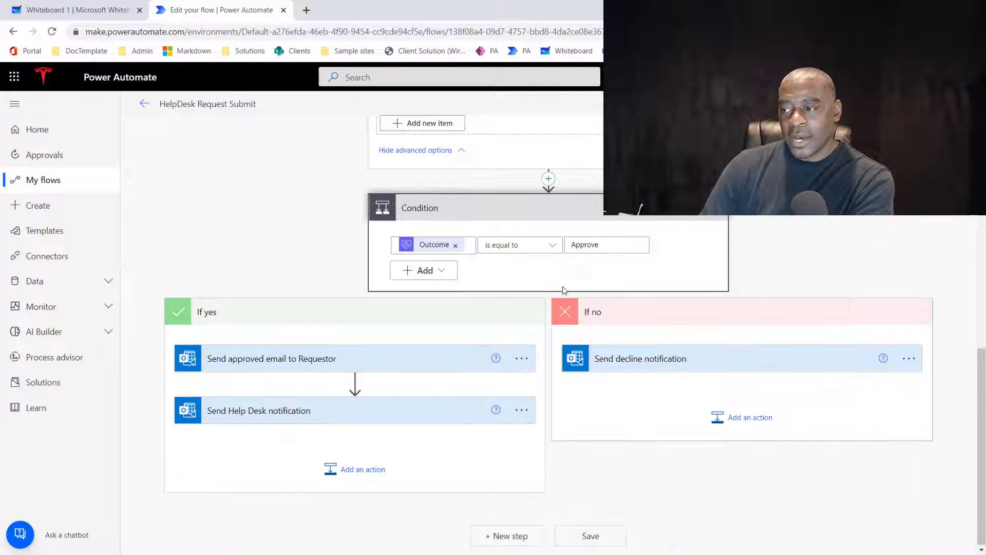
click(586, 249)
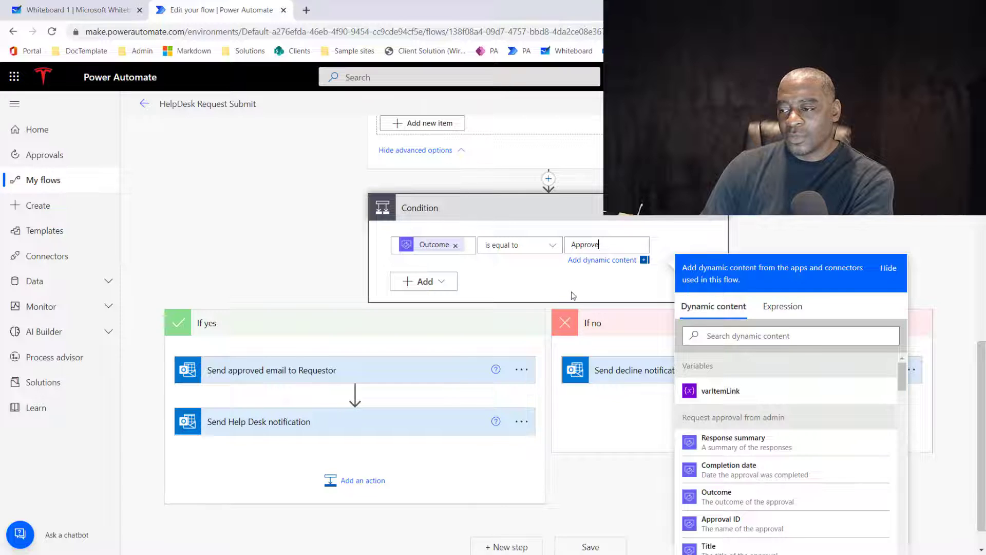
Expand the Send approved email to Requestor action and review its recipient, subject and body
click(573, 296)
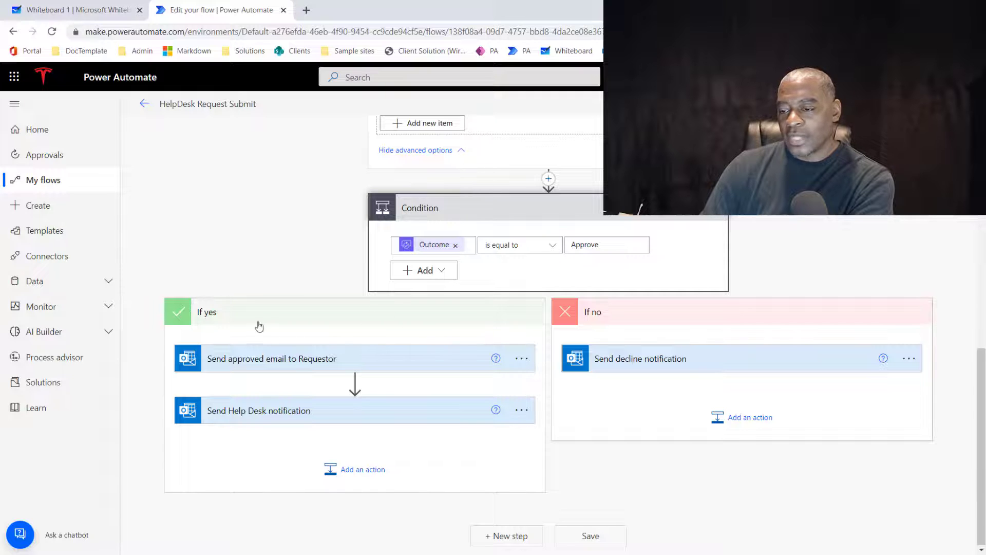
click(269, 366)
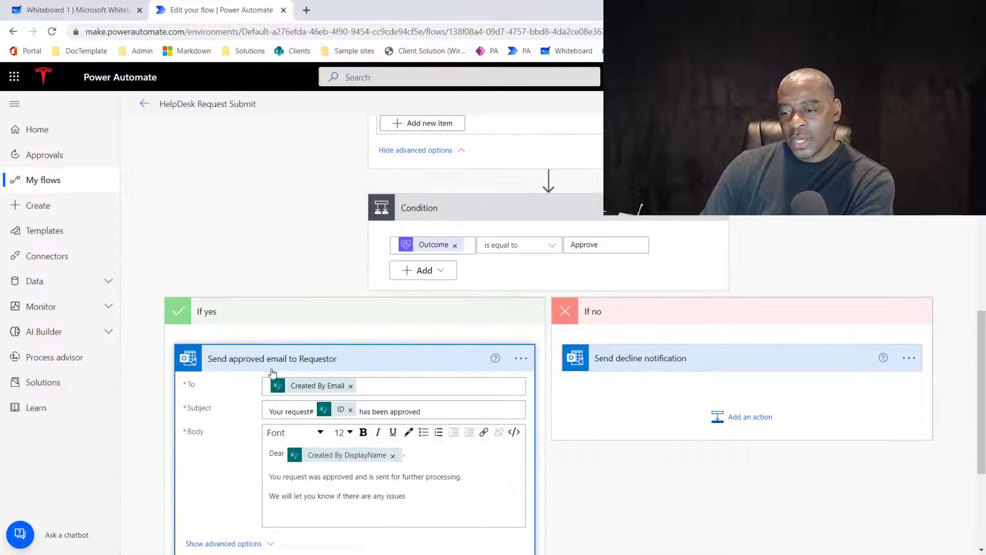
scroll(272, 372, down, 3)
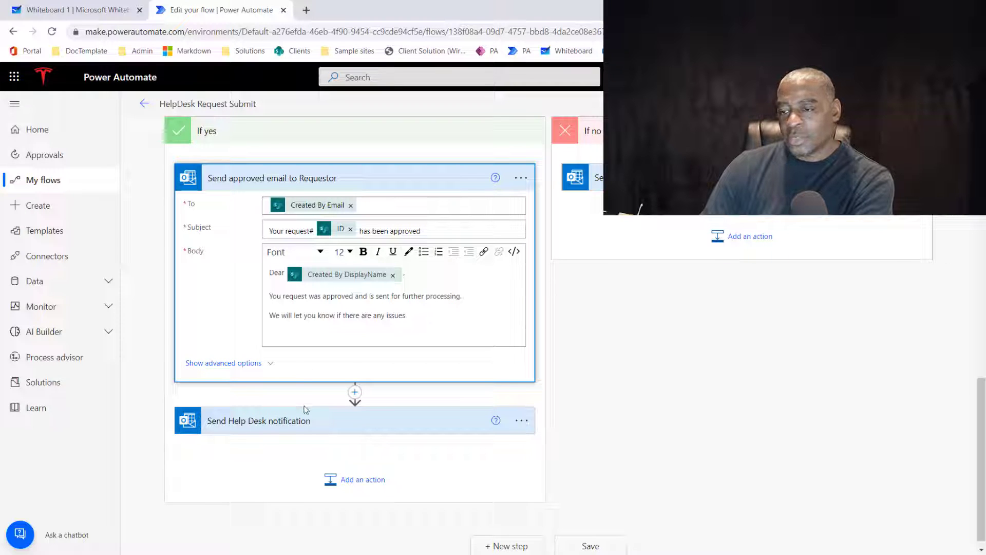
Collapse the Request approval from admin action and insert a new action between it and Send confirmation email
scroll(689, 397, up, 7)
scroll(703, 392, up, 5)
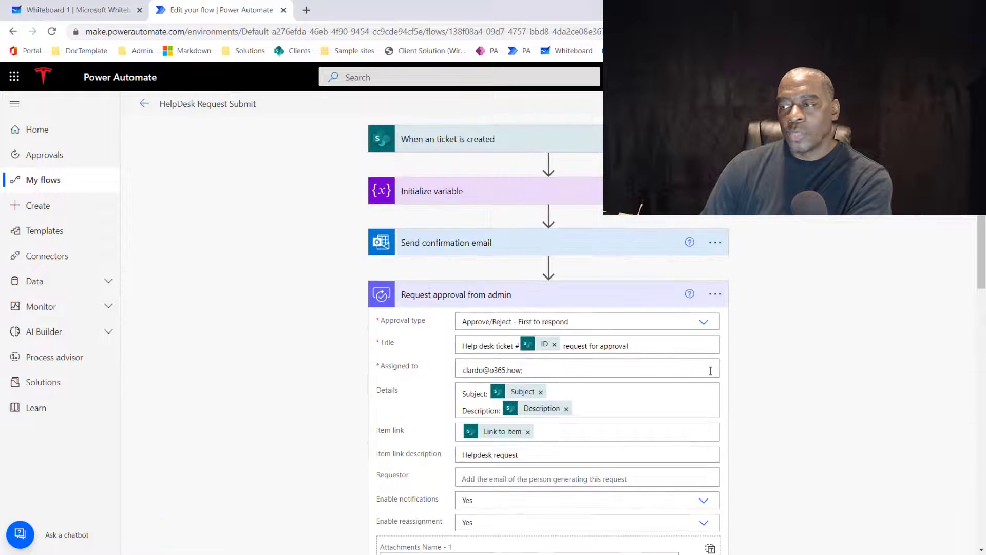
click(575, 294)
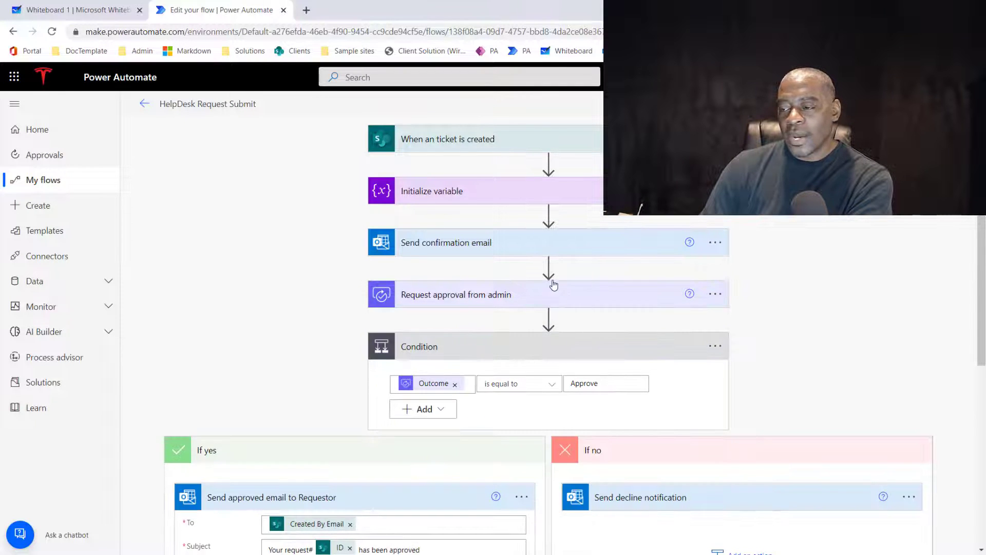
mouse_move(536, 269)
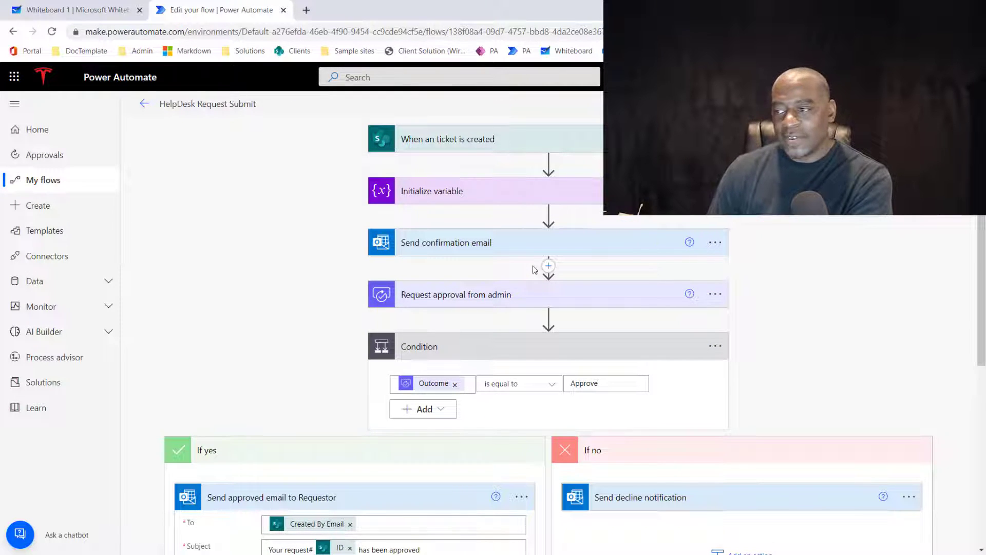
click(547, 266)
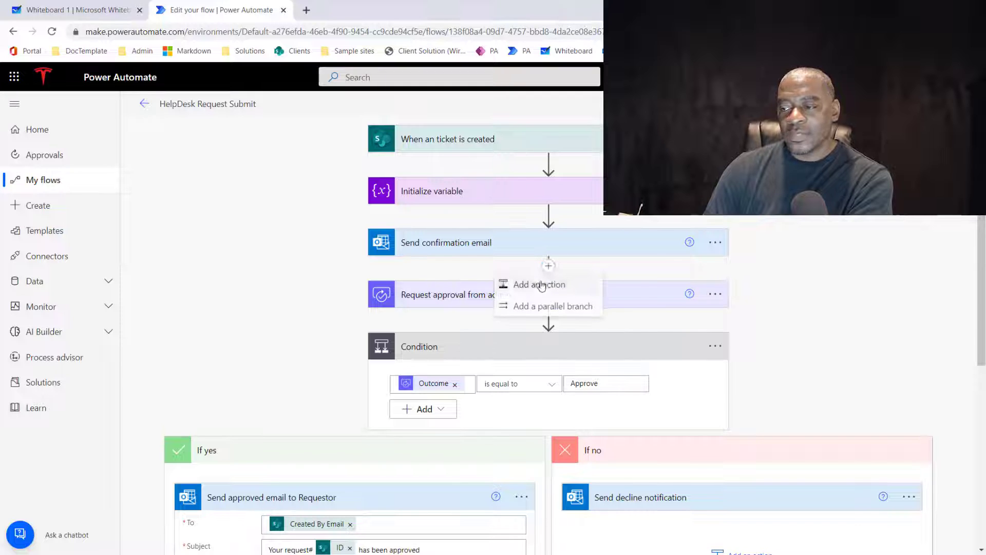
click(548, 284)
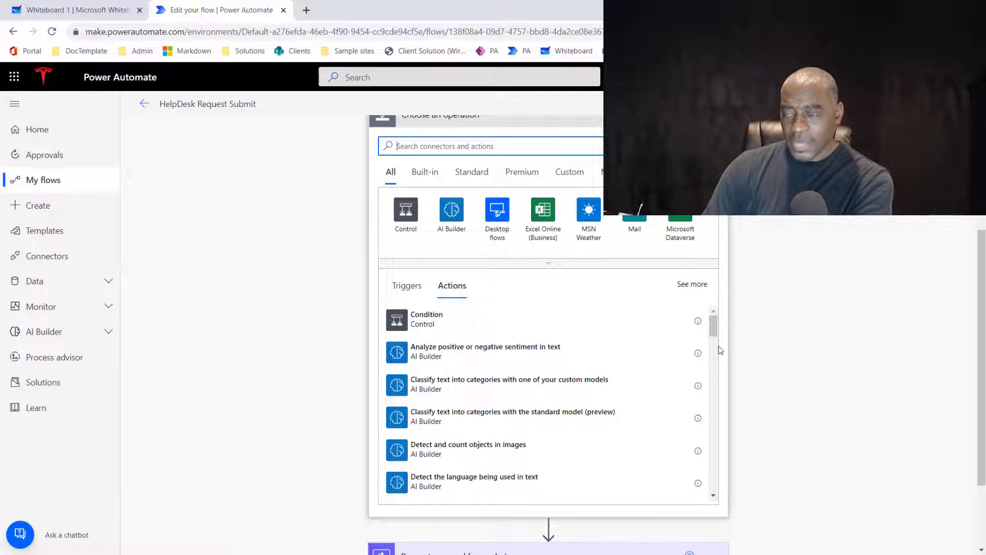
Expand the full connector list for the new action and browse the available connectors
click(547, 265)
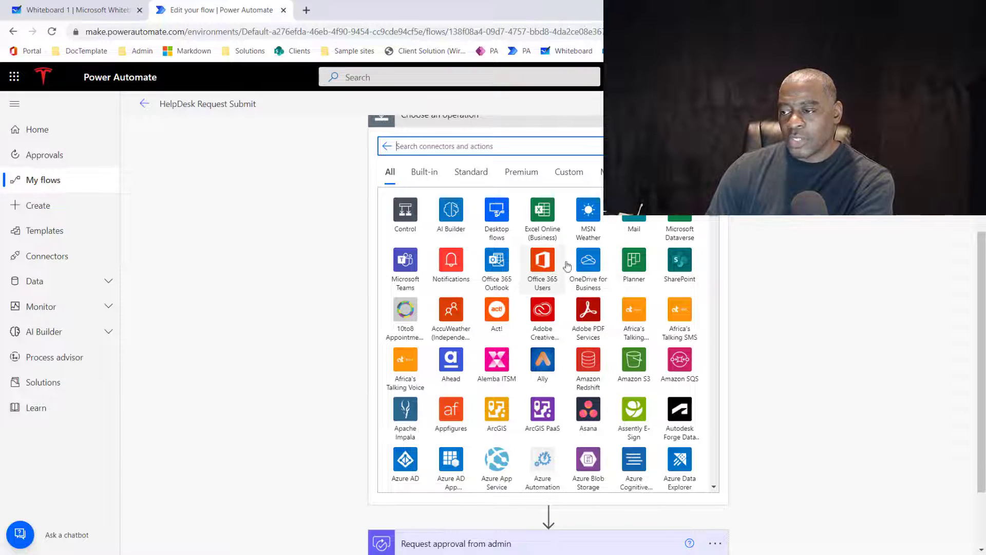
scroll(637, 332, down, 3)
scroll(637, 331, down, 20)
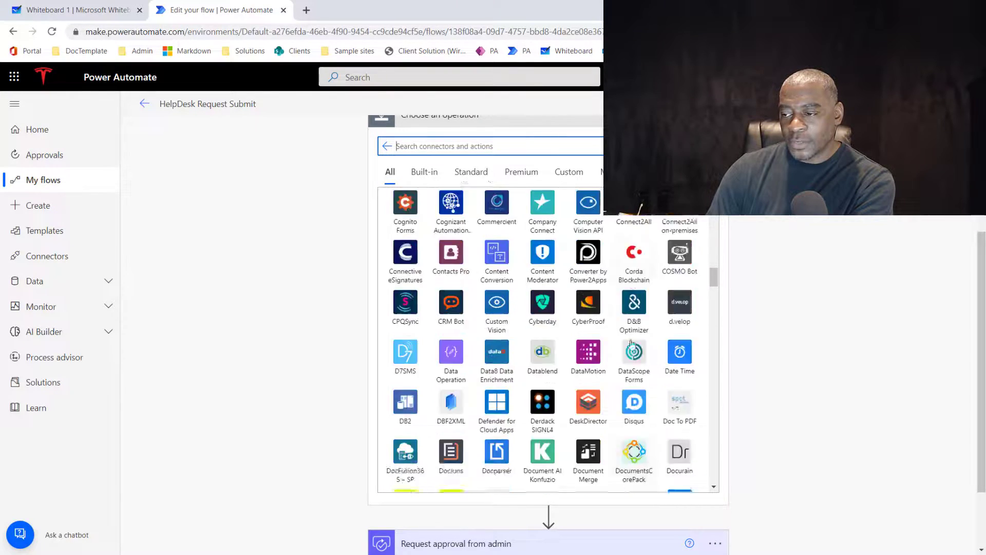
scroll(631, 344, down, 20)
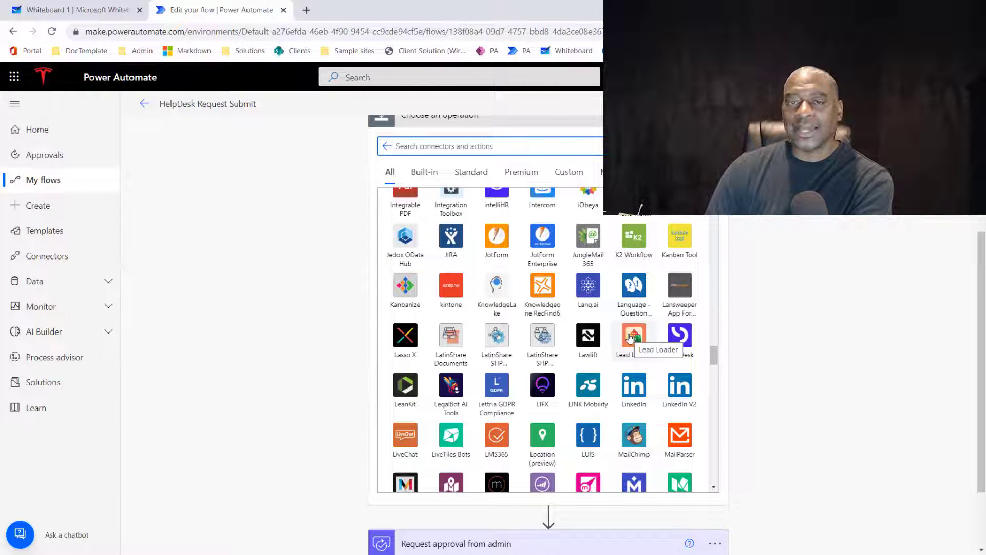
scroll(630, 337, down, 3)
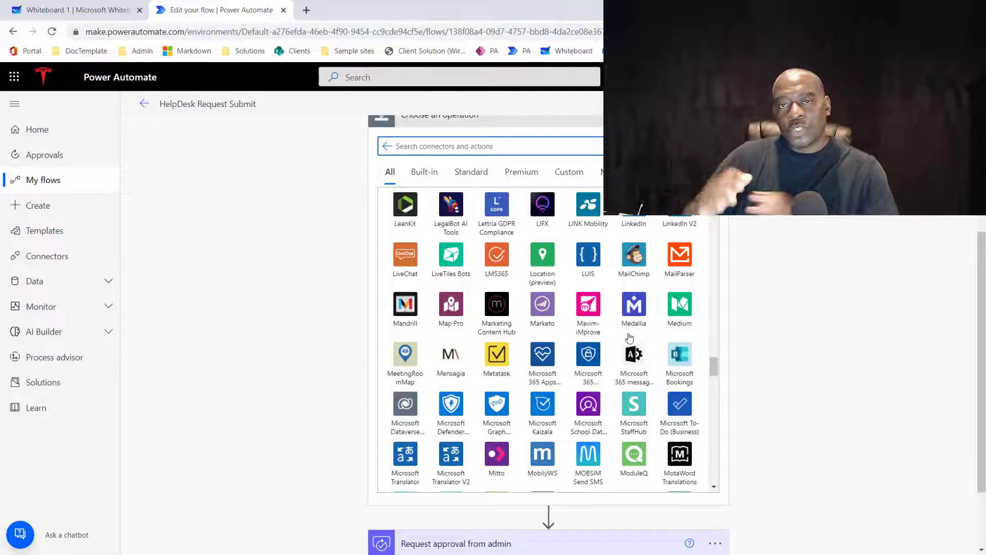
scroll(609, 394, down, 1)
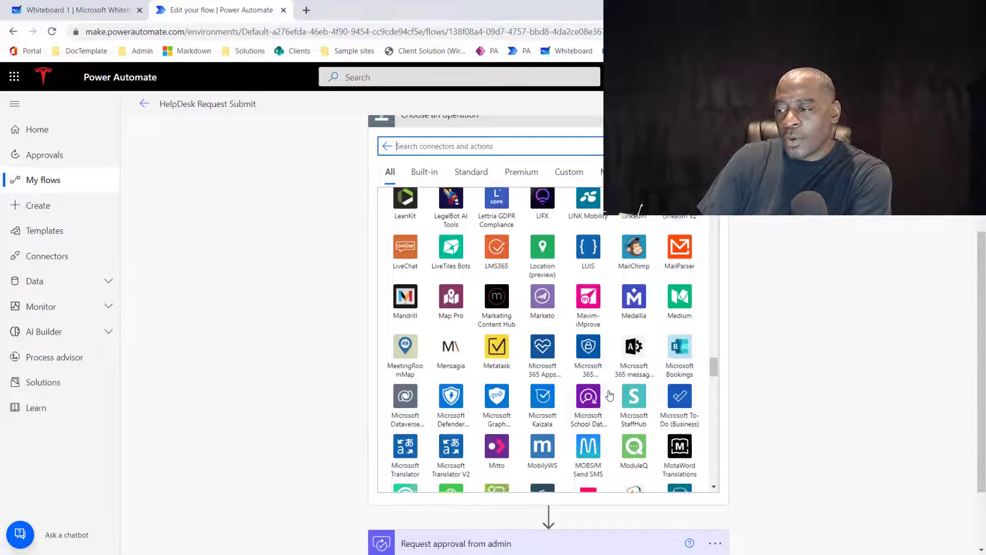
scroll(610, 394, down, 5)
scroll(609, 398, up, 7)
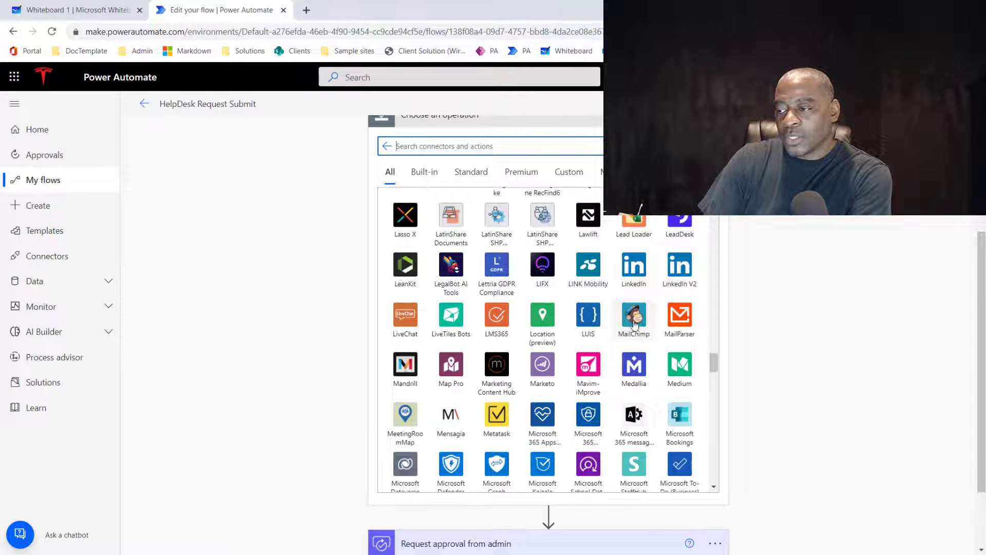
Open the MailChimp connector, examine its actions, and return to the choice of operations
click(635, 324)
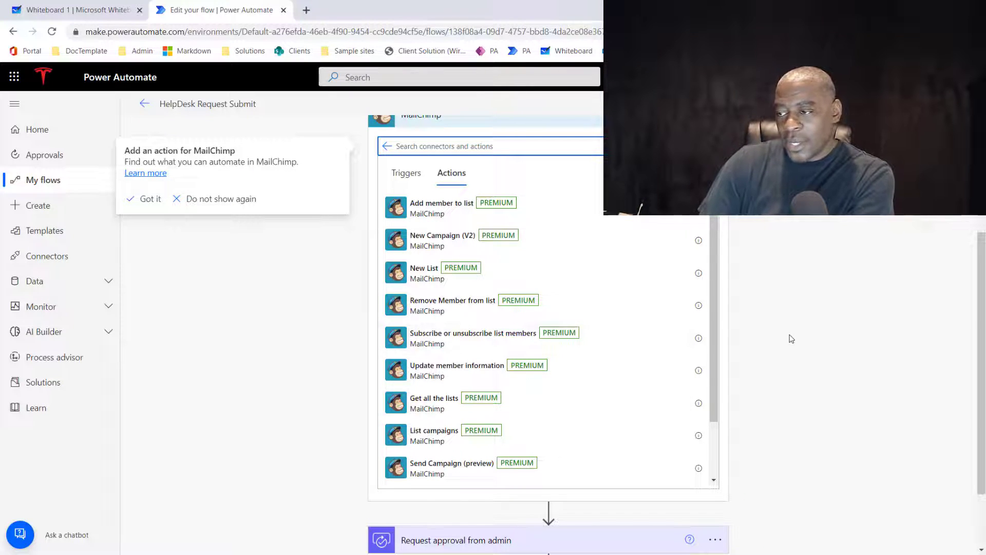
scroll(788, 342, down, 1)
scroll(788, 339, up, 4)
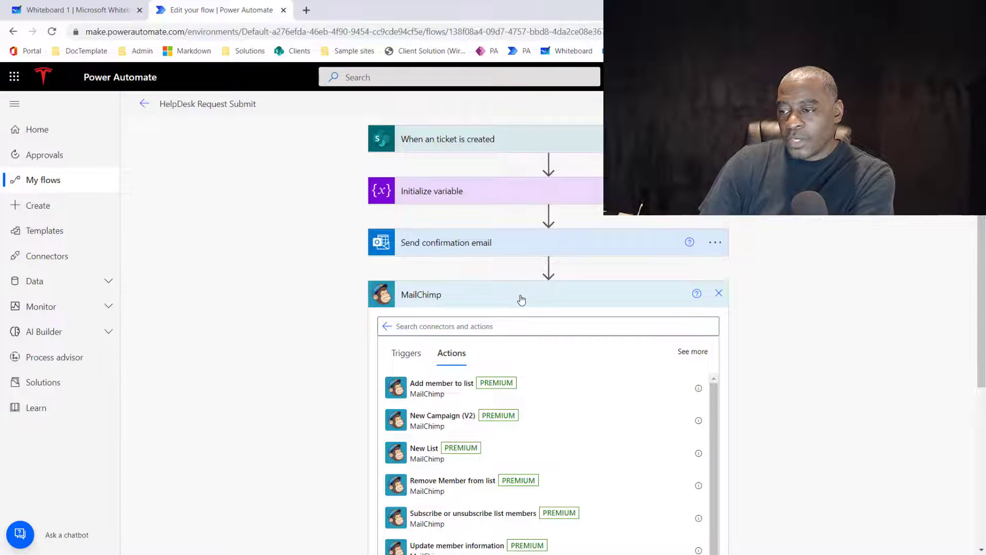
click(391, 325)
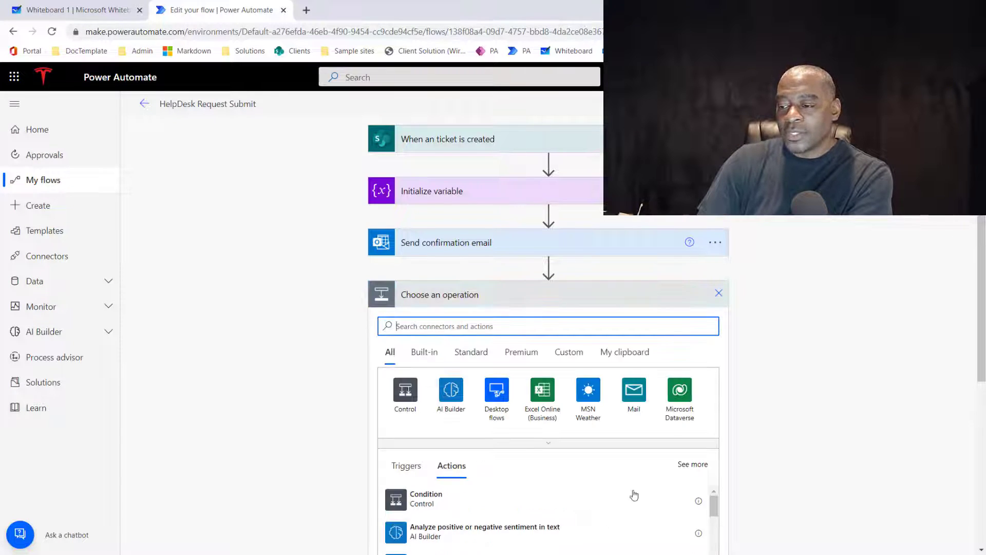
Expand the connector list again and look through the connectors from Microsoft Forms to GitHub
click(549, 441)
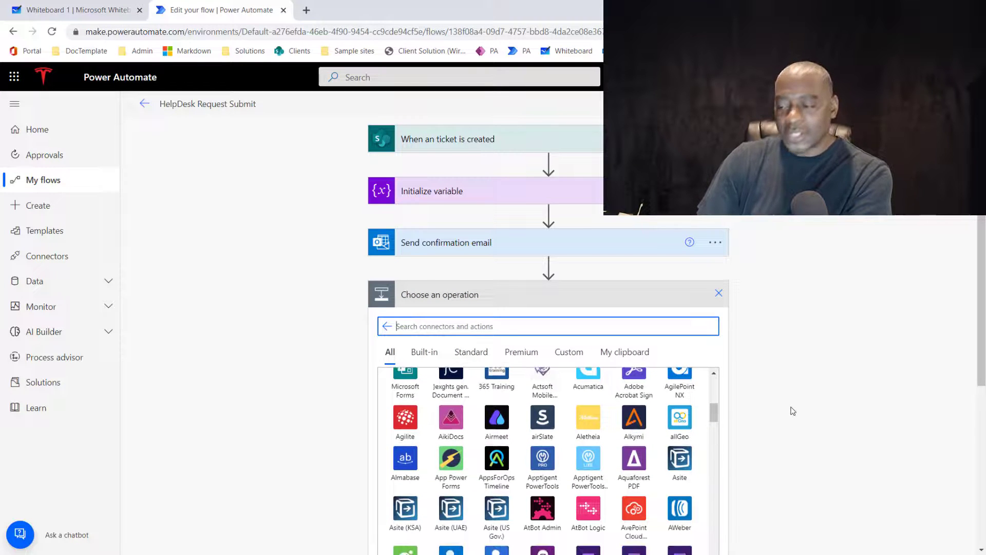
scroll(796, 408, down, 5)
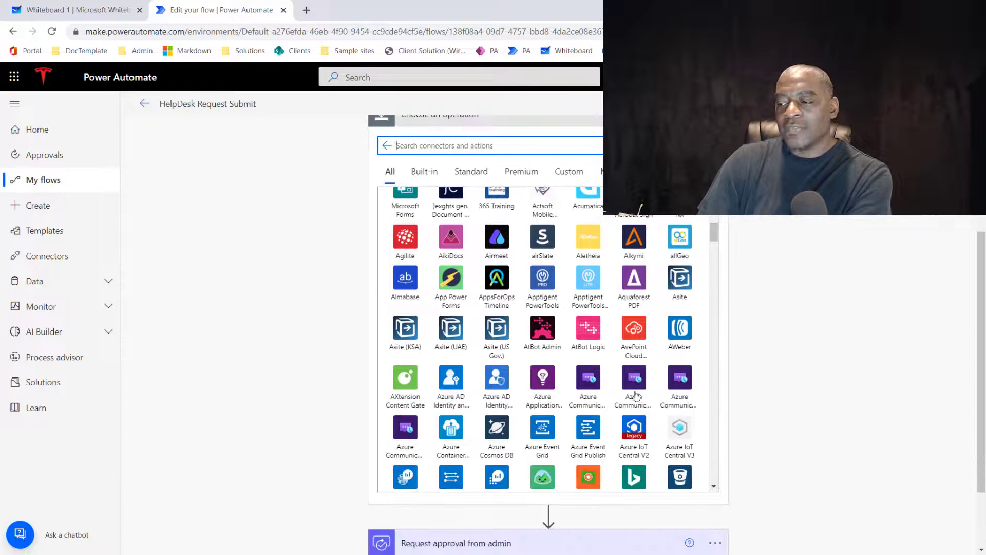
scroll(637, 393, down, 5)
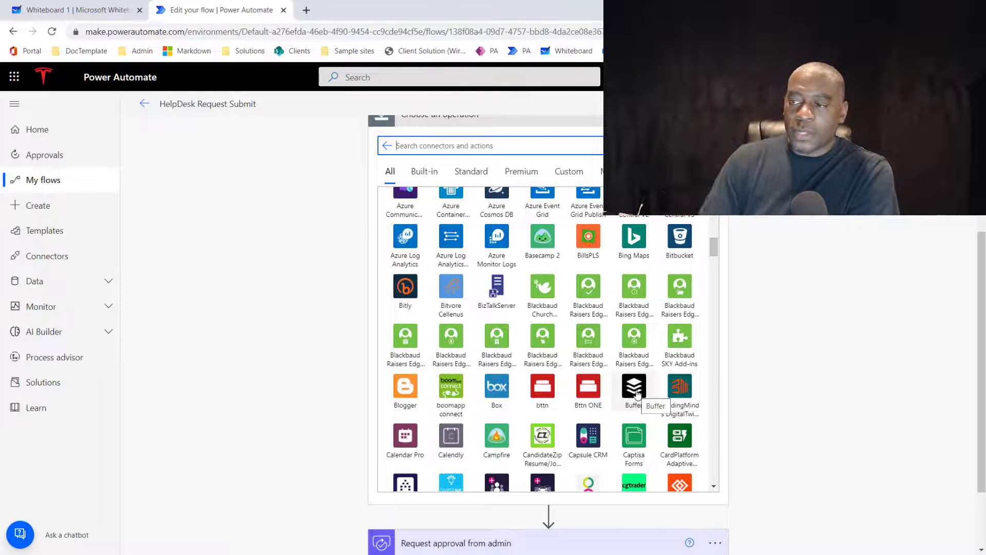
scroll(637, 391, down, 6)
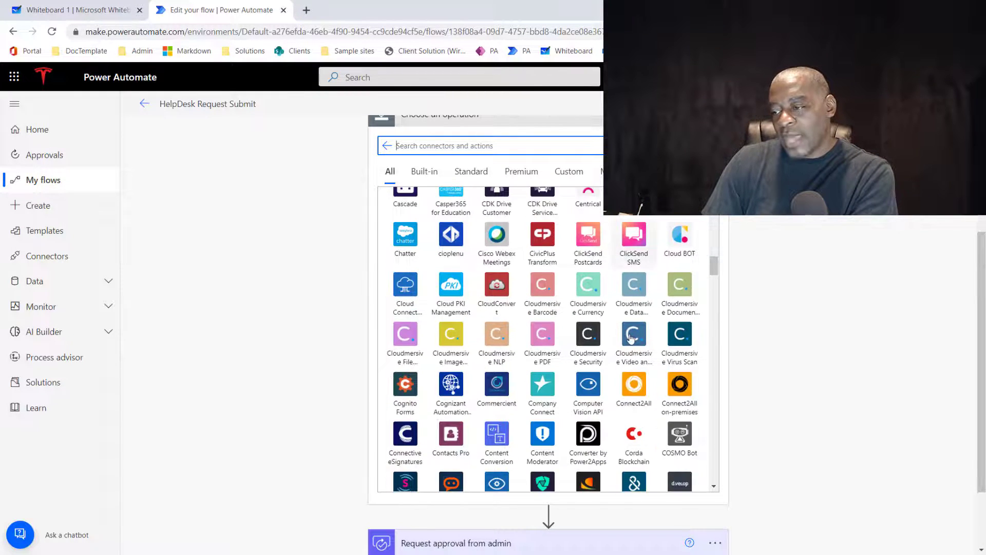
scroll(631, 336, down, 10)
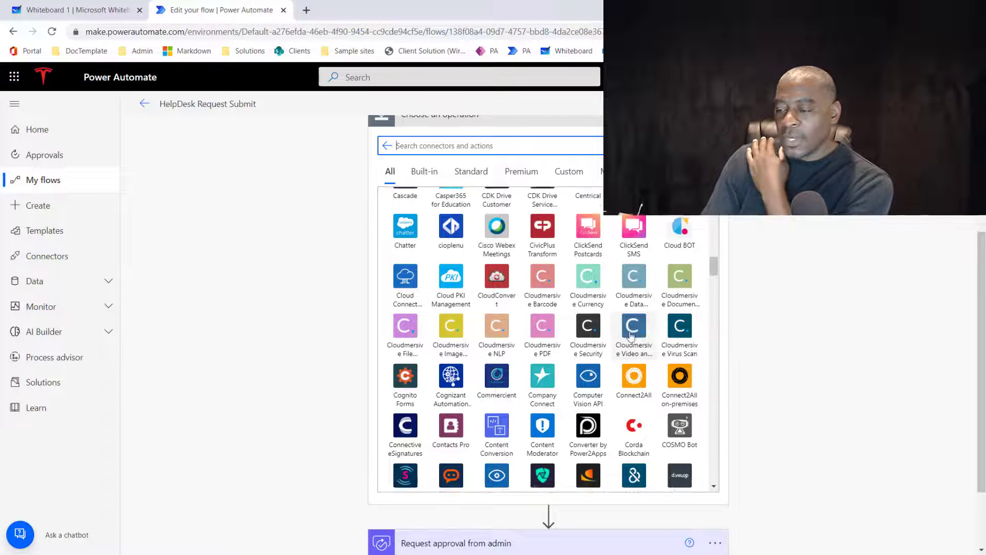
scroll(631, 329, up, 1)
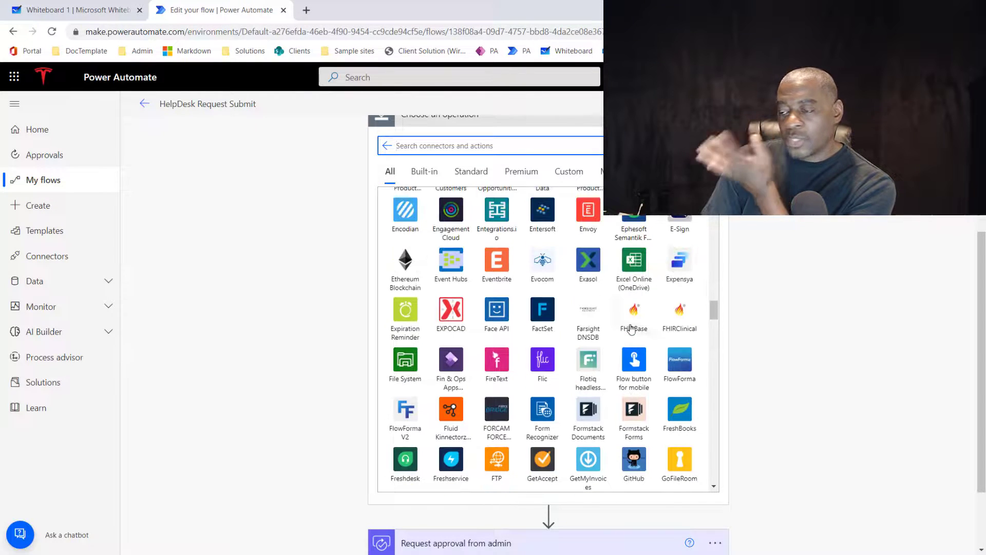
click(825, 307)
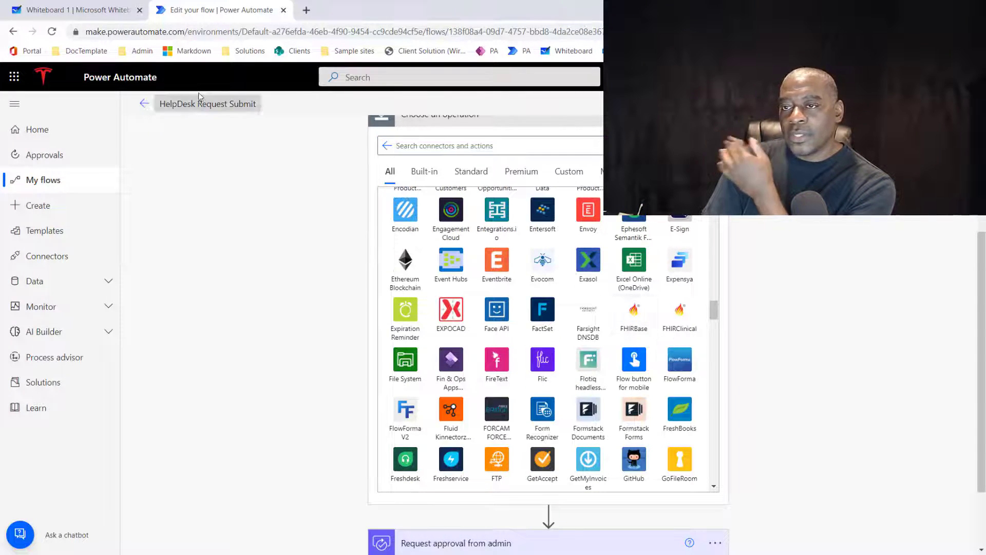
Switch to Whiteboard and sketch a form as a black rectangle with short green lines in an empty area below the existing diagram
click(95, 14)
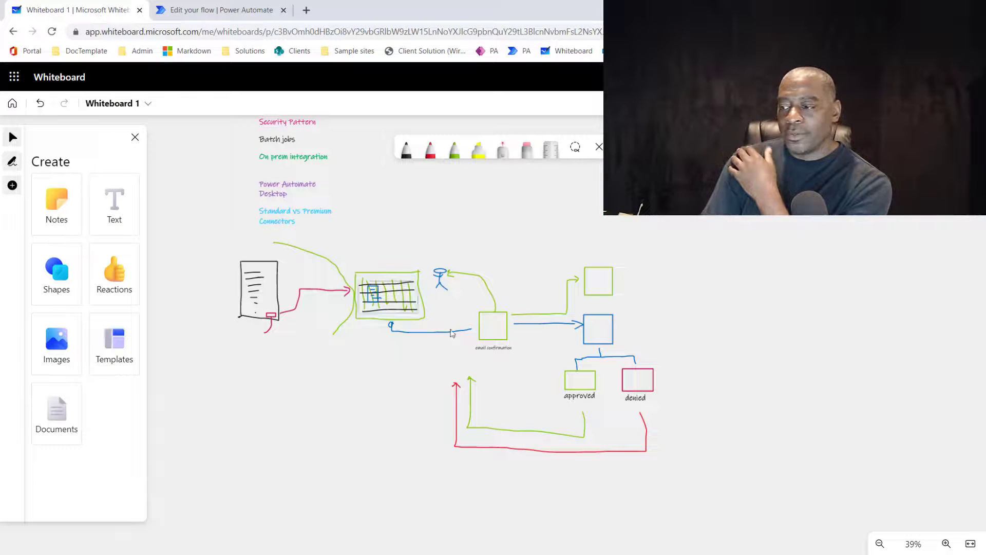
drag(353, 416, 370, 176)
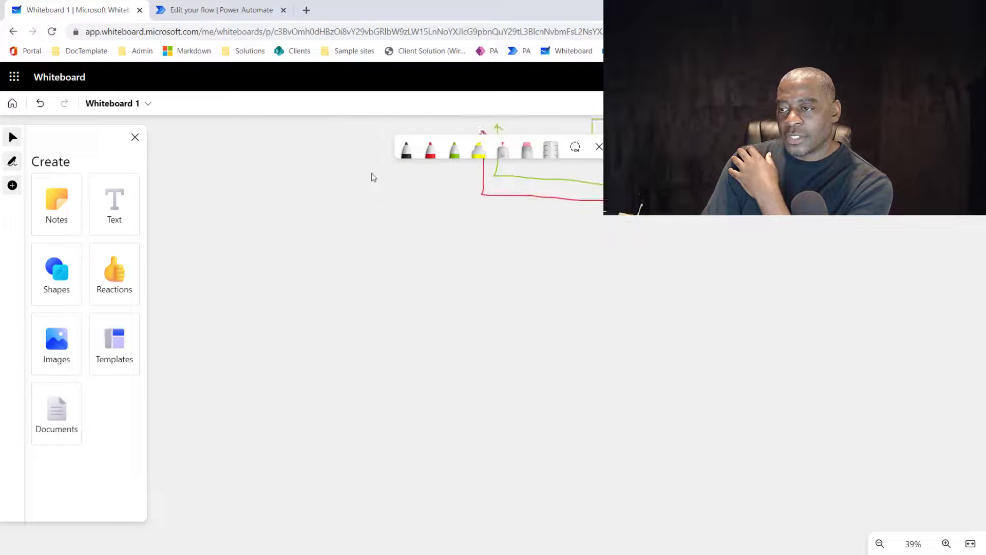
mouse_move(256, 284)
mouse_down()
mouse_move(299, 374)
mouse_move(241, 341)
mouse_move(264, 282)
mouse_move(315, 264)
mouse_move(315, 276)
mouse_up()
click(946, 544)
click(454, 150)
drag(298, 292, 332, 297)
drag(303, 318, 335, 322)
mouse_move(302, 332)
mouse_down()
mouse_move(316, 335)
mouse_move(319, 354)
mouse_up()
Draw a red arrow pointing away from the form to a black square filled with black horizontal lines
click(430, 150)
mouse_move(396, 307)
mouse_down()
mouse_move(515, 303)
mouse_move(511, 316)
mouse_up()
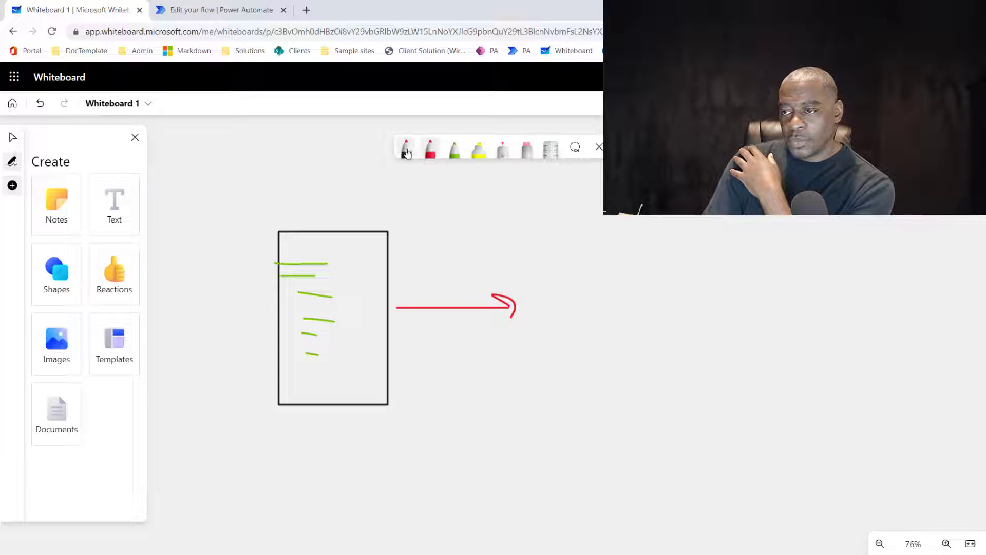
click(405, 150)
drag(563, 262, 563, 263)
drag(558, 288, 639, 290)
drag(582, 306, 631, 302)
drag(576, 313, 624, 318)
drag(582, 334, 622, 333)
drag(579, 352, 642, 347)
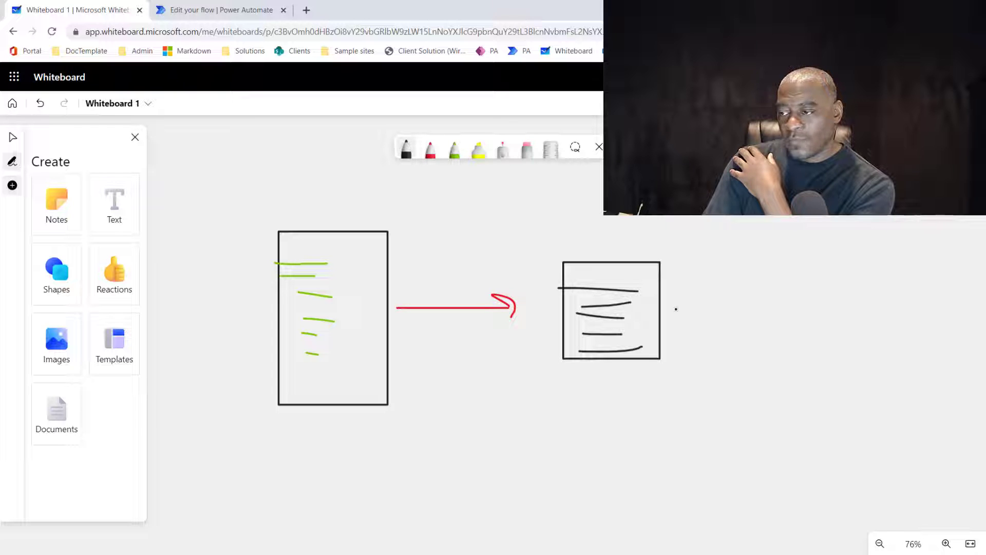
Draw a green arrow from the lined square to a new blue square, and a blue line from it to a green stick figure
click(454, 150)
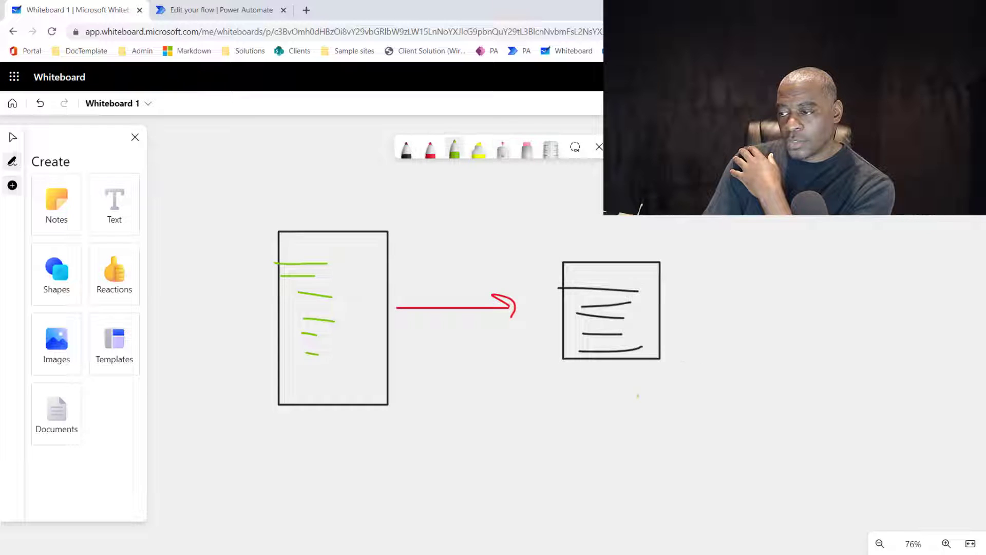
mouse_move(614, 372)
mouse_down()
mouse_move(726, 414)
mouse_move(723, 331)
mouse_up()
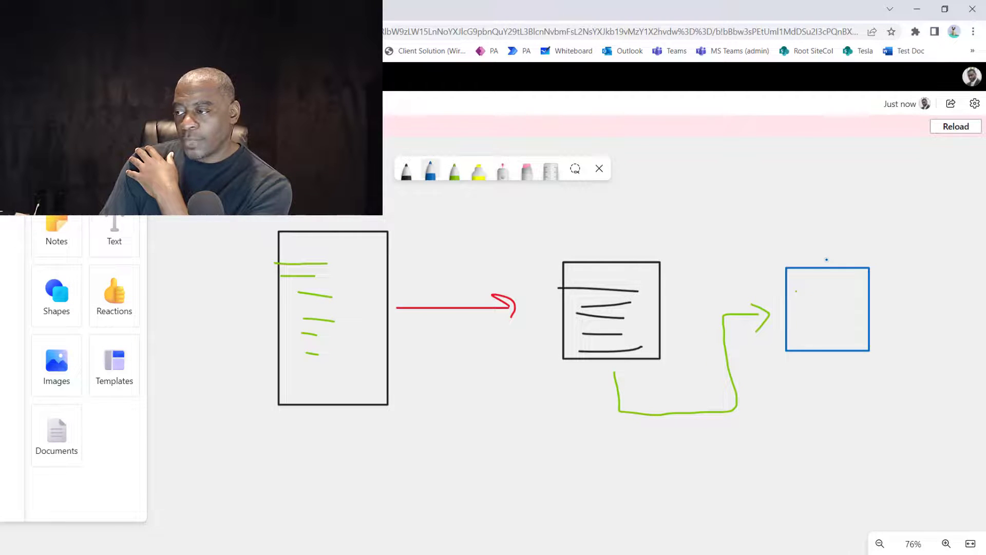
mouse_move(826, 260)
mouse_down()
mouse_move(812, 195)
mouse_move(642, 196)
mouse_move(615, 208)
mouse_move(615, 232)
mouse_move(622, 210)
mouse_up()
click(459, 180)
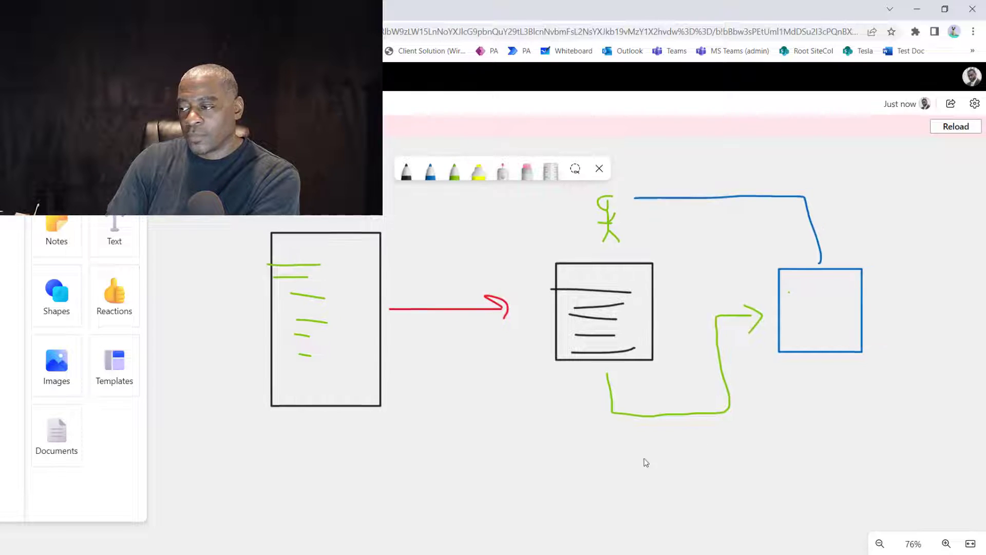
Draw a green arrow from the blue square to a freehand green box in the empty area beside it
drag(645, 460, 337, 433)
click(454, 171)
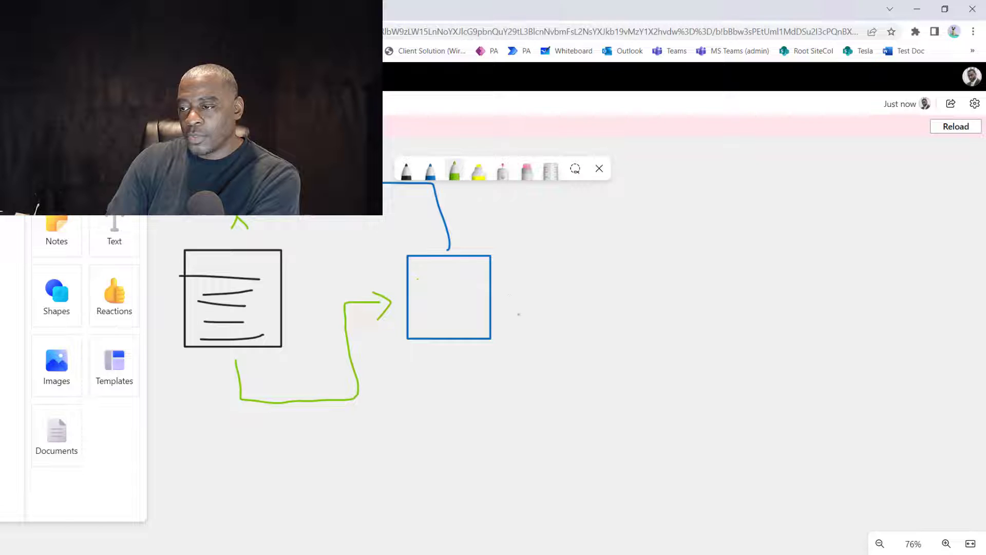
mouse_move(510, 298)
mouse_down()
mouse_move(676, 315)
mouse_move(644, 331)
mouse_up()
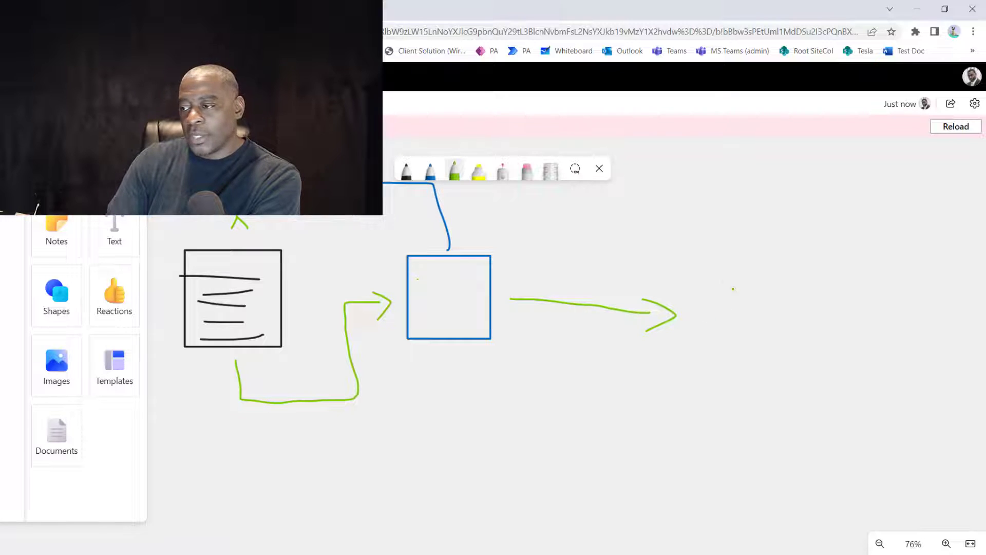
drag(700, 274, 708, 339)
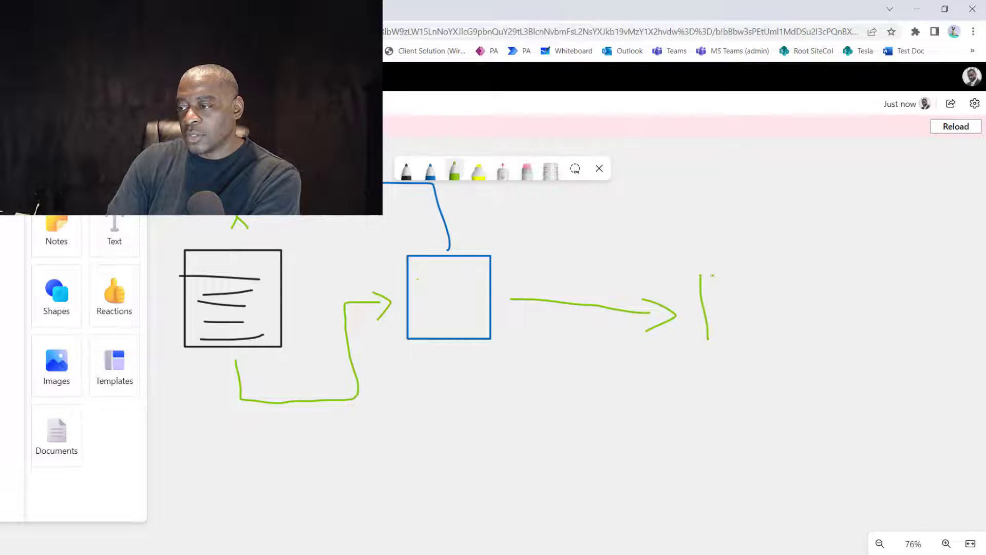
mouse_move(702, 272)
mouse_down()
mouse_move(791, 276)
mouse_move(786, 342)
mouse_move(716, 342)
mouse_up()
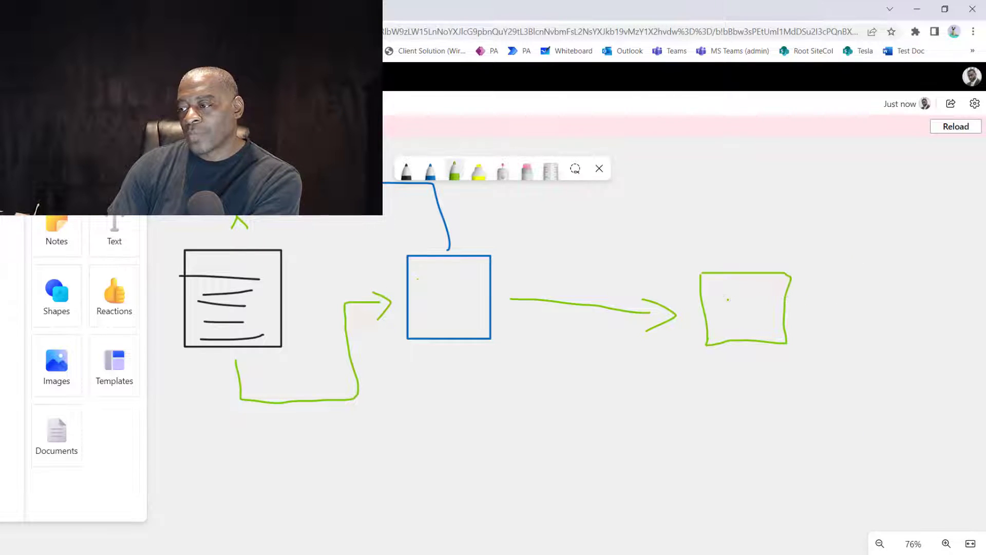
Fill the freehand green box with vertical and horizontal green lines to form a grid
drag(724, 305, 727, 342)
mouse_move(746, 298)
mouse_down()
mouse_move(744, 326)
mouse_move(760, 320)
mouse_up()
drag(775, 286, 780, 329)
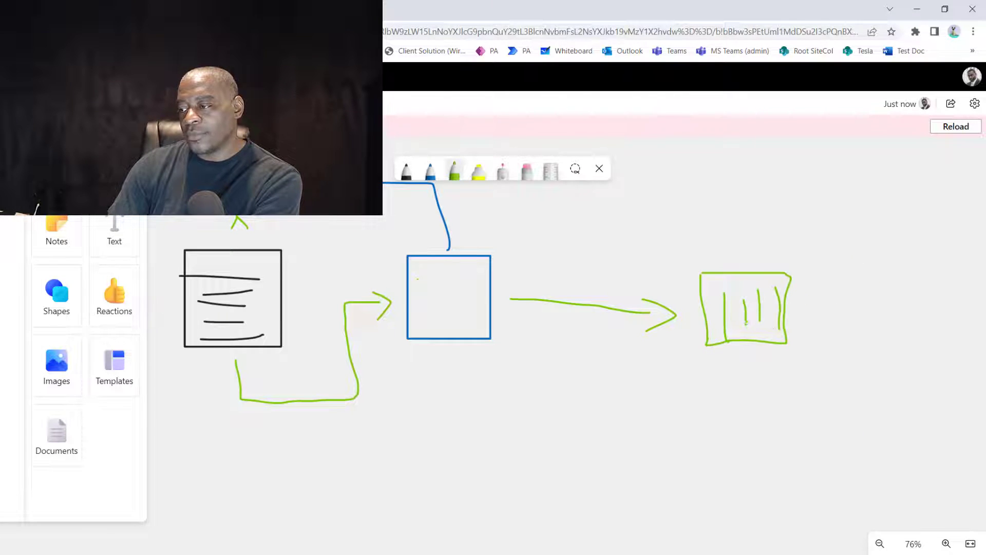
drag(722, 313, 799, 303)
drag(724, 324, 781, 322)
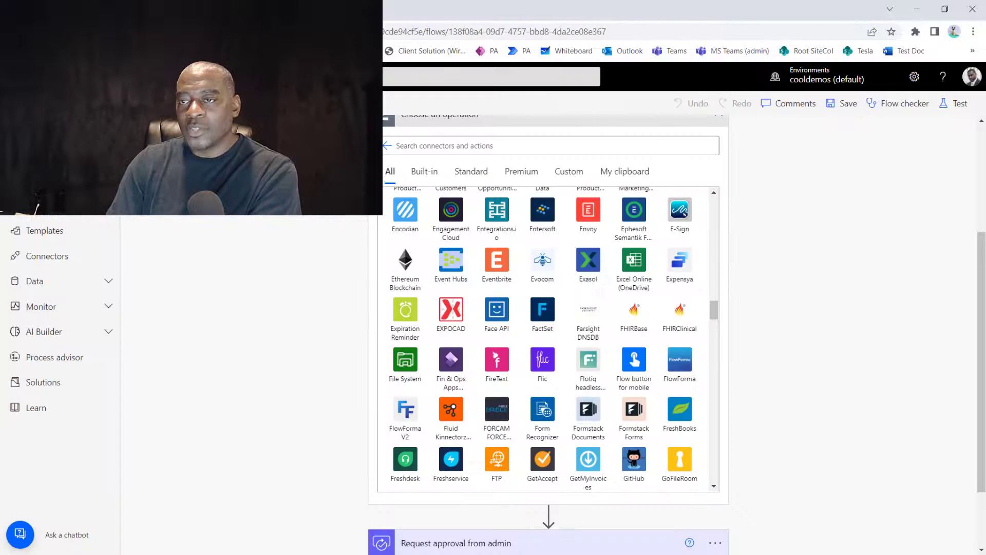
In the Power Automate flow editor, look through the remaining connectors in the operation chooser down to the end of the list
scroll(642, 366, down, 1)
scroll(645, 370, down, 12)
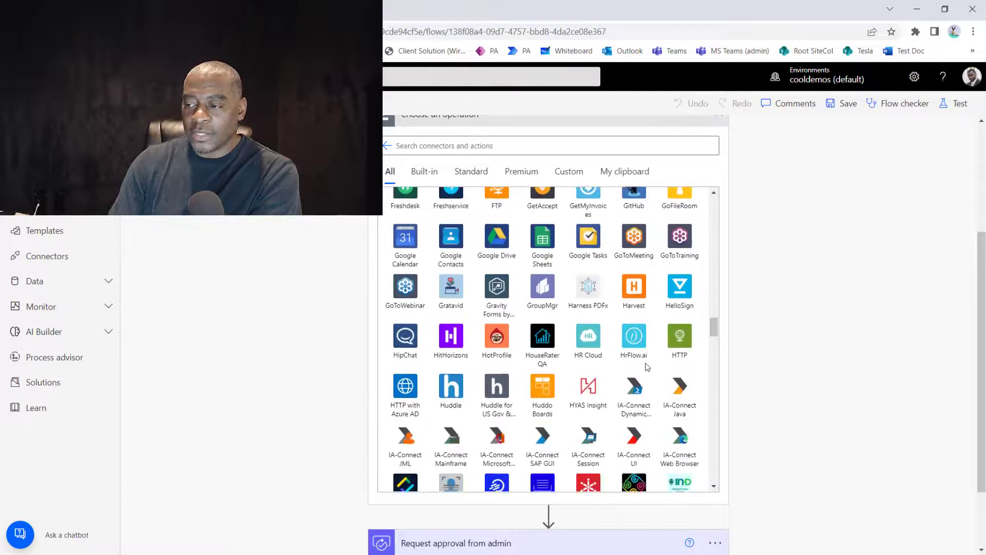
scroll(651, 363, down, 15)
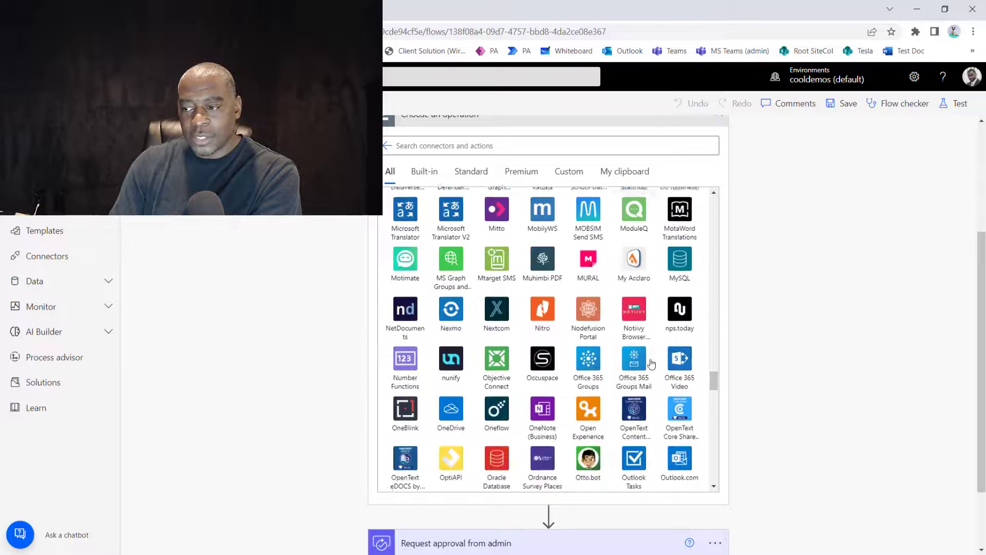
scroll(651, 364, down, 5)
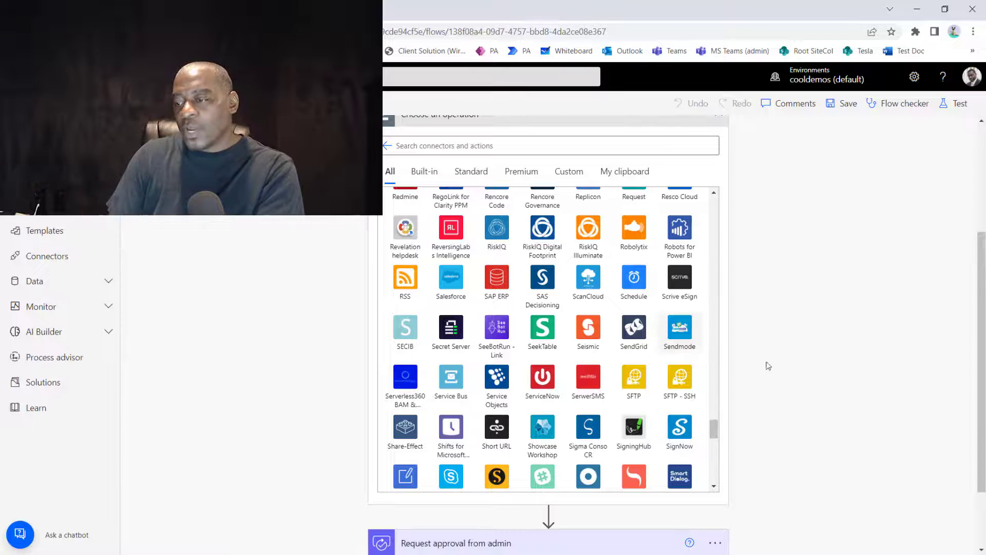
scroll(653, 384, down, 3)
scroll(653, 384, down, 10)
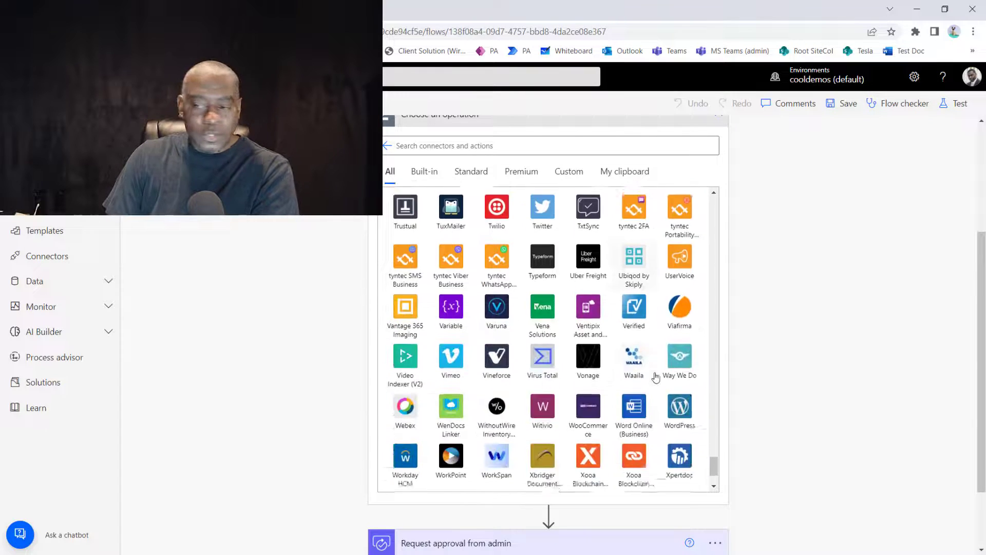
scroll(655, 378, up, 5)
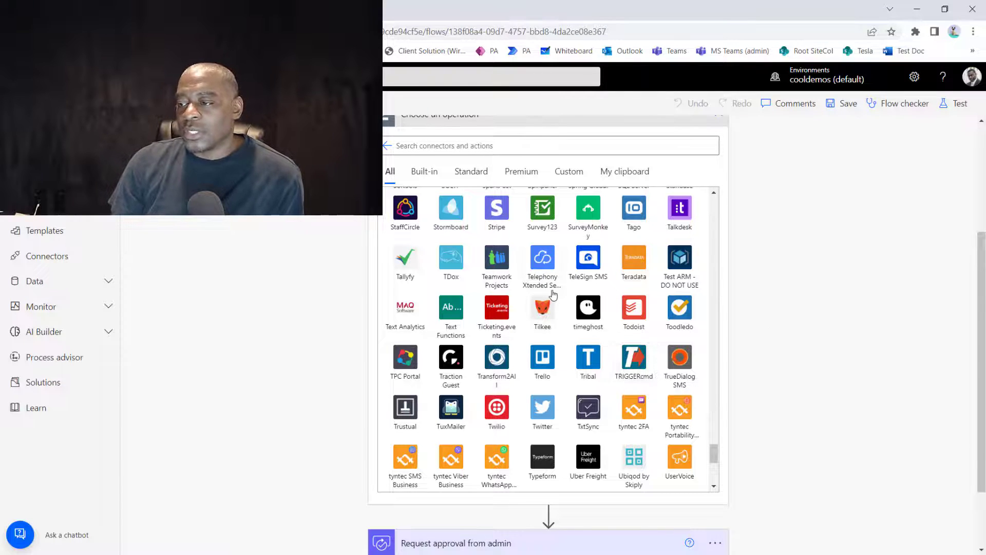
scroll(565, 308, down, 2)
scroll(514, 288, down, 5)
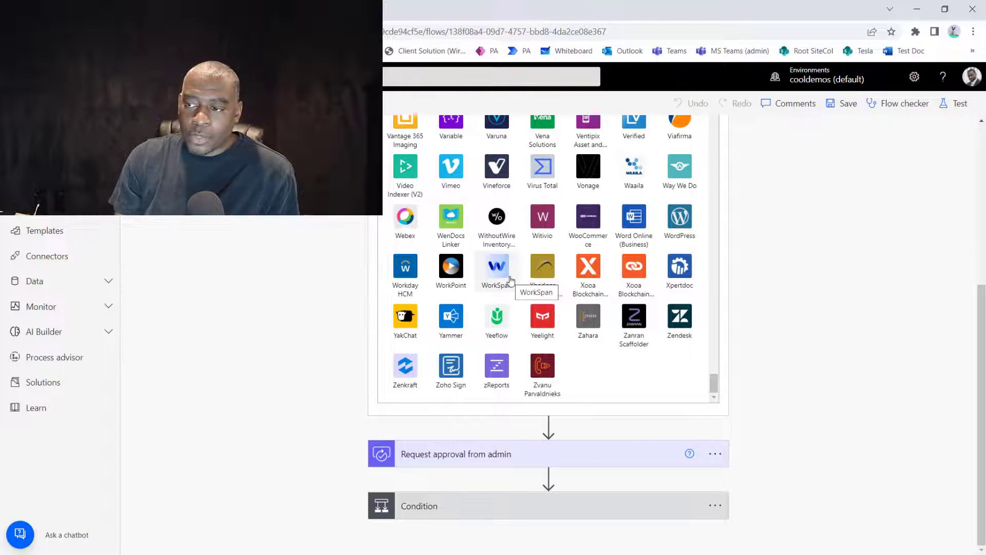
Choose the WorkSpan connector, expand its actions, and open the documentation for Add Audit information to WorkSpan Object
click(496, 267)
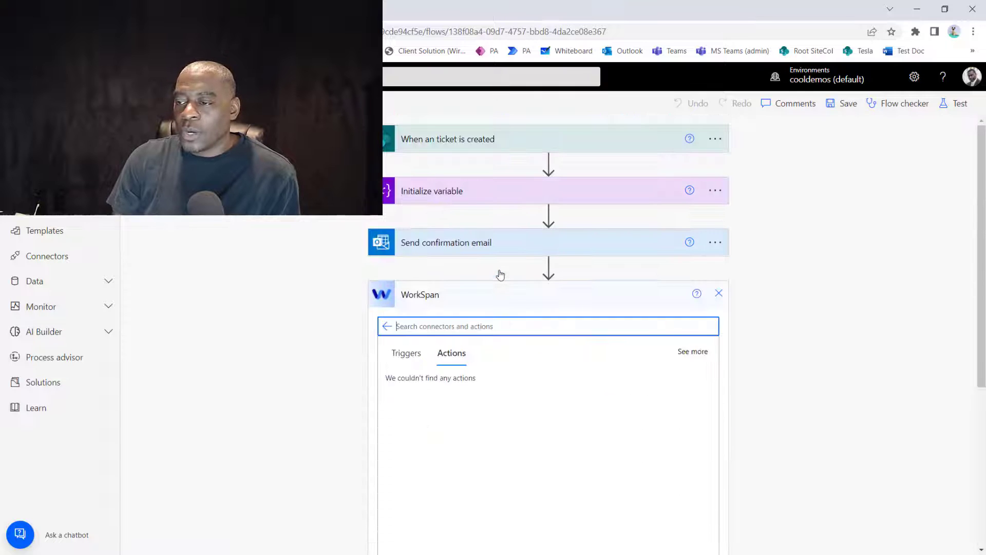
scroll(534, 406, down, 2)
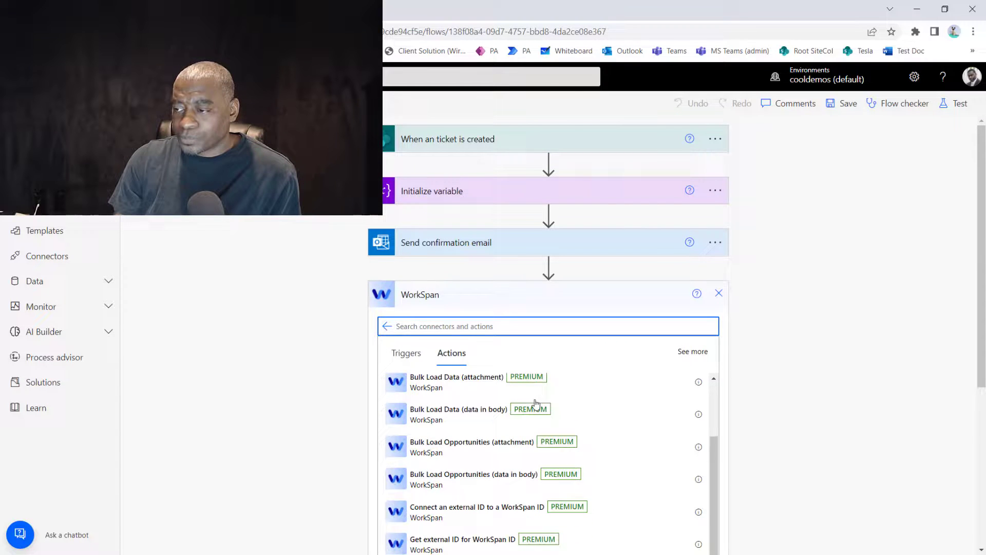
click(697, 353)
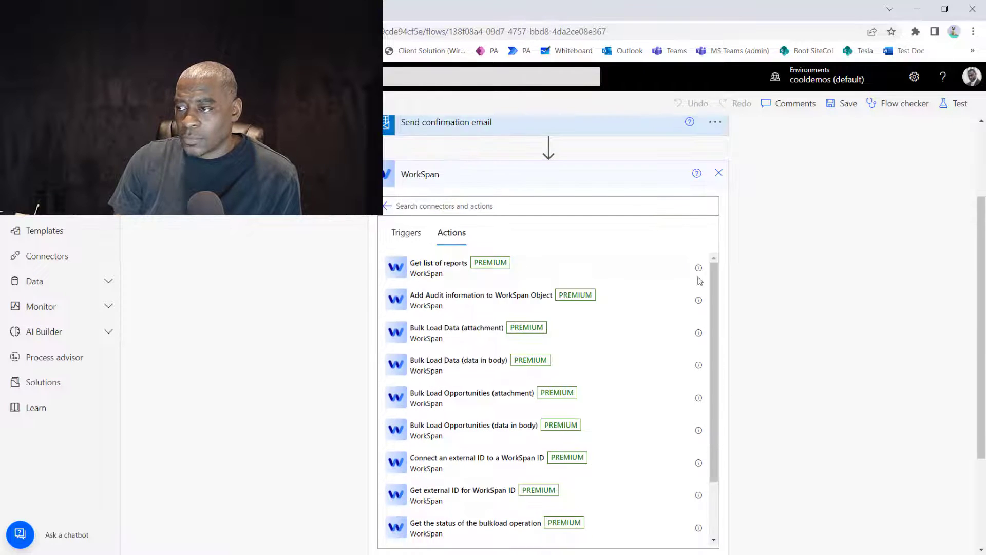
mouse_move(698, 269)
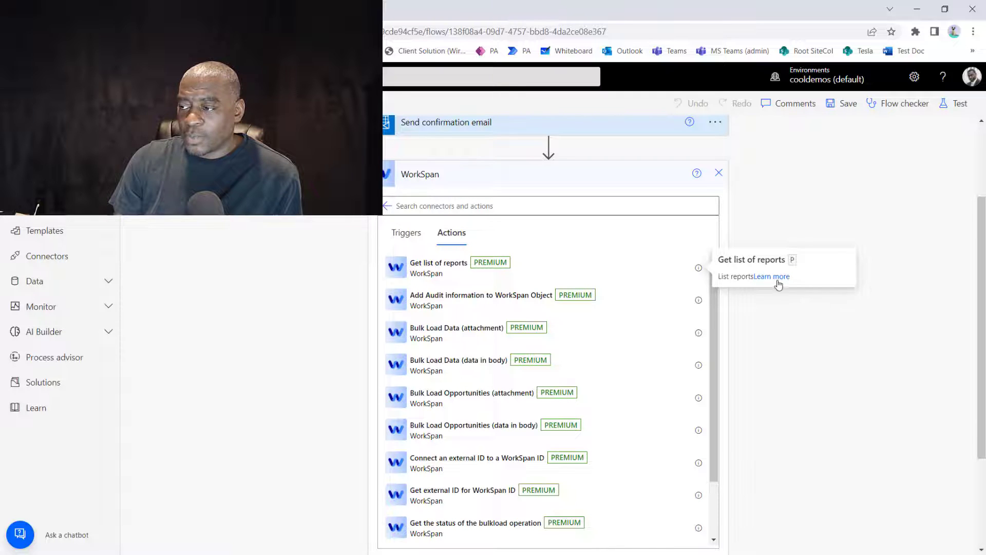
mouse_move(698, 301)
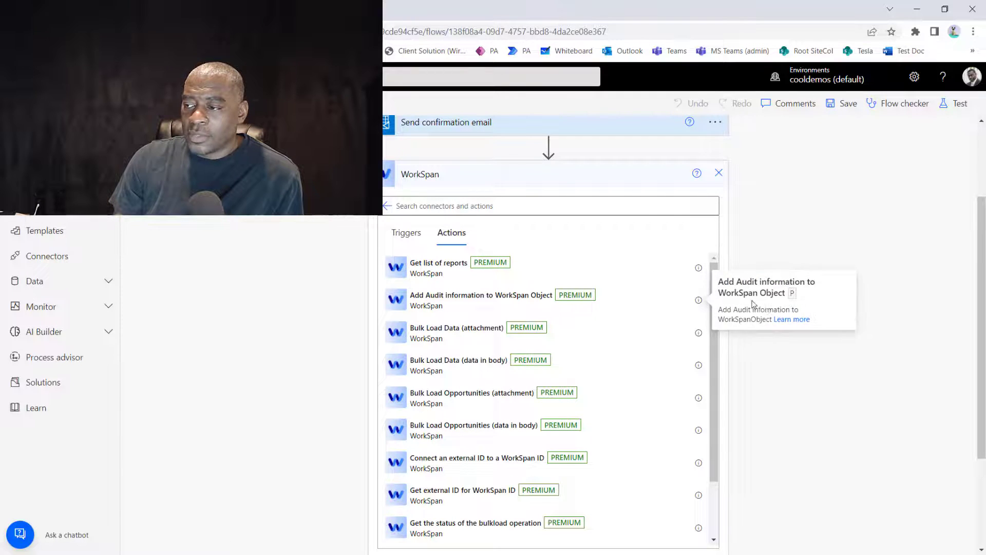
click(791, 319)
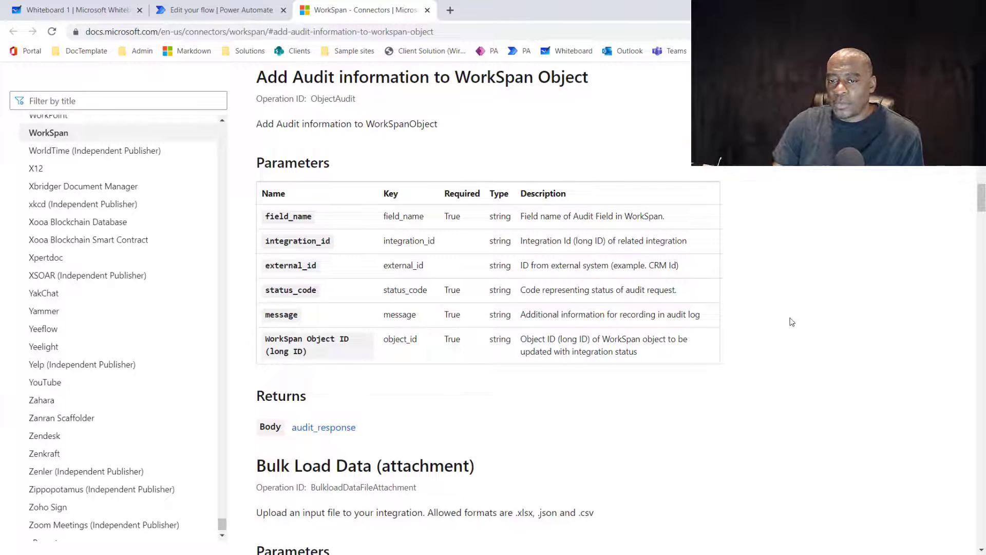
Open the WorkPoint connector reference, followed by the Workday HCM reference, and review the actions Workday HCM offers
scroll(123, 305, up, 3)
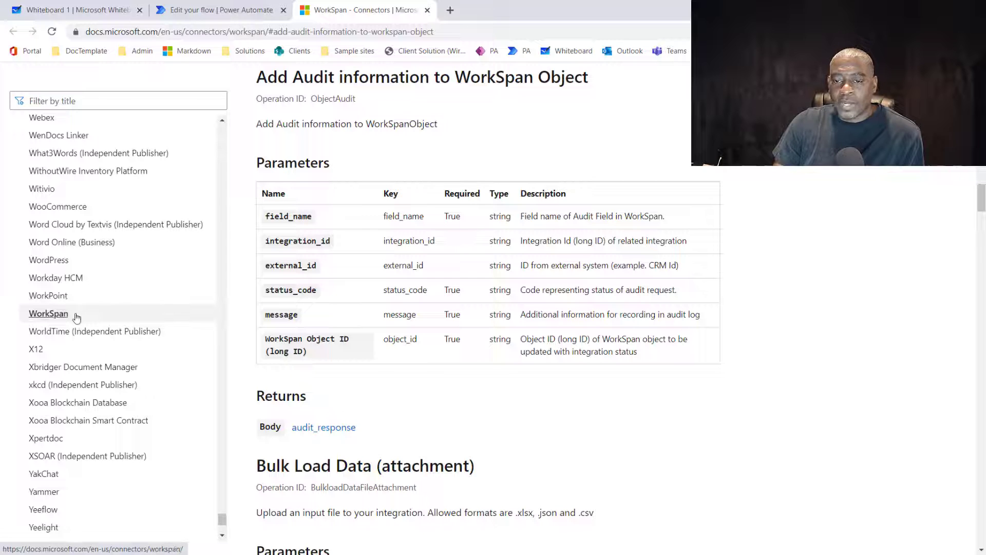
click(56, 297)
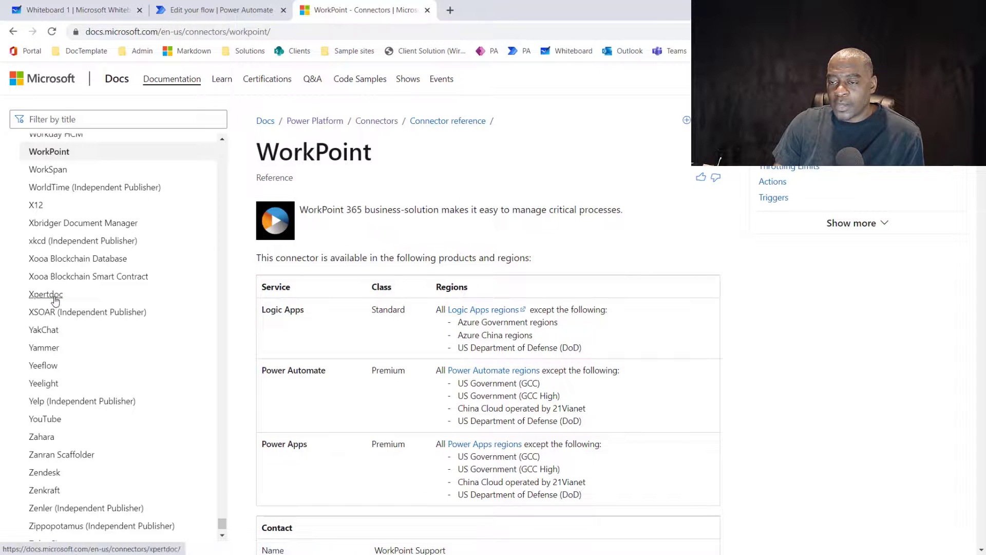
scroll(67, 323, up, 3)
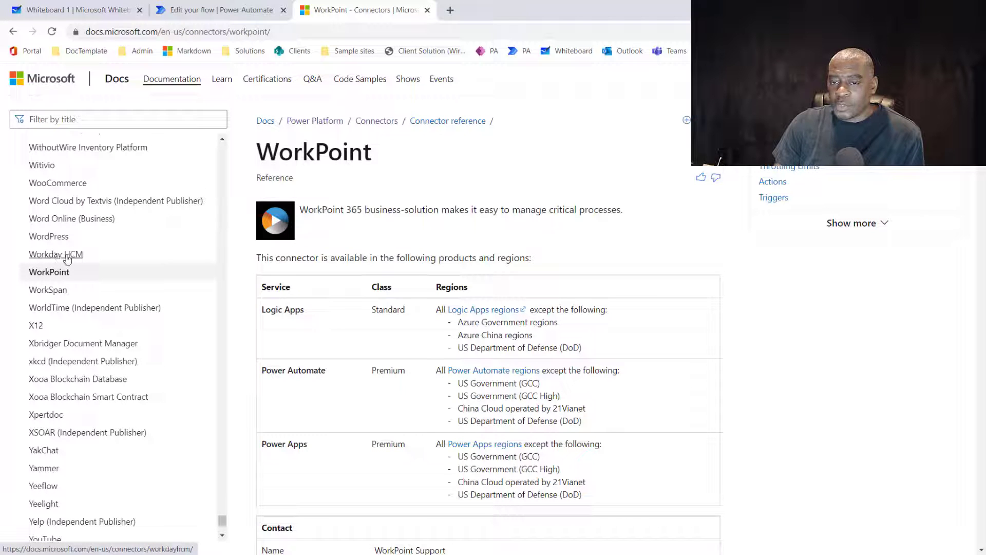
click(66, 255)
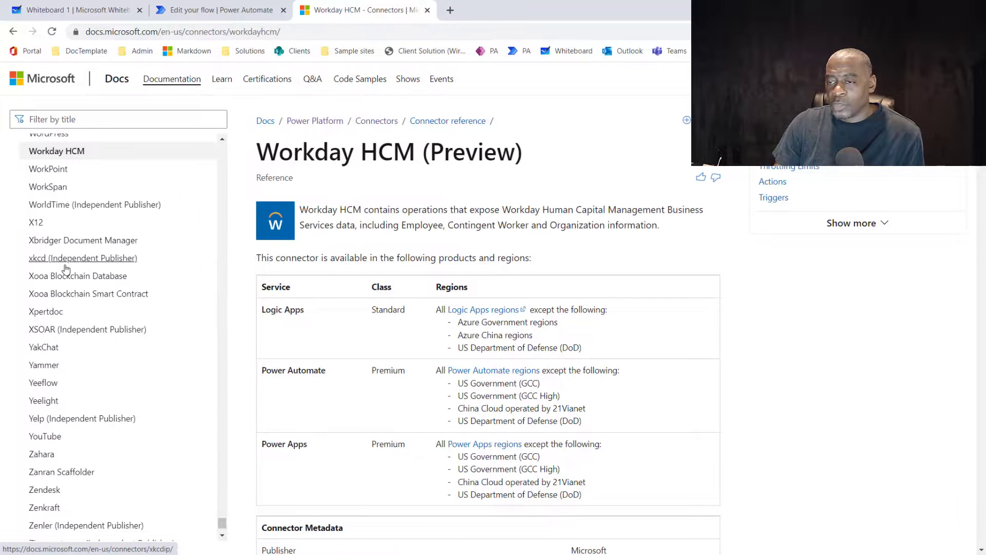
scroll(411, 254, down, 4)
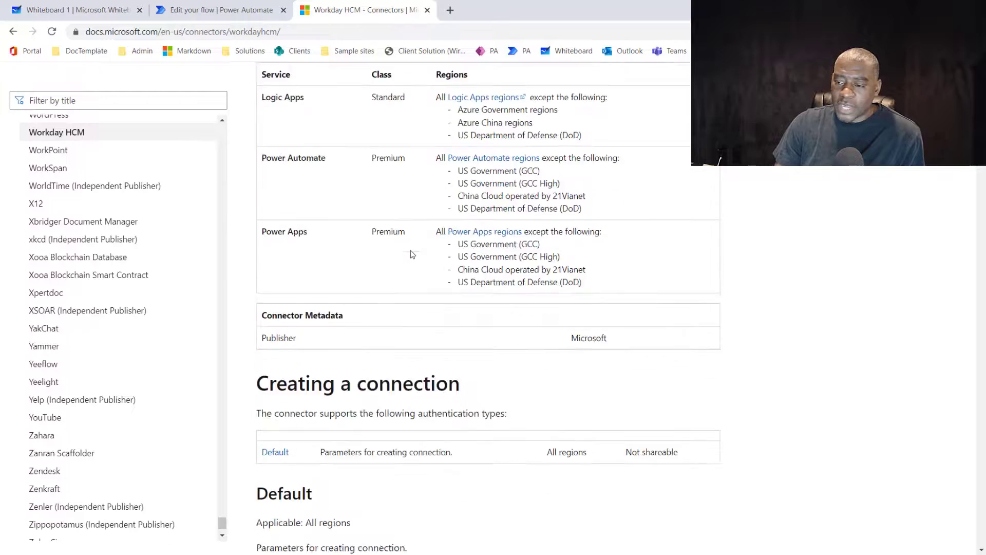
scroll(410, 254, down, 15)
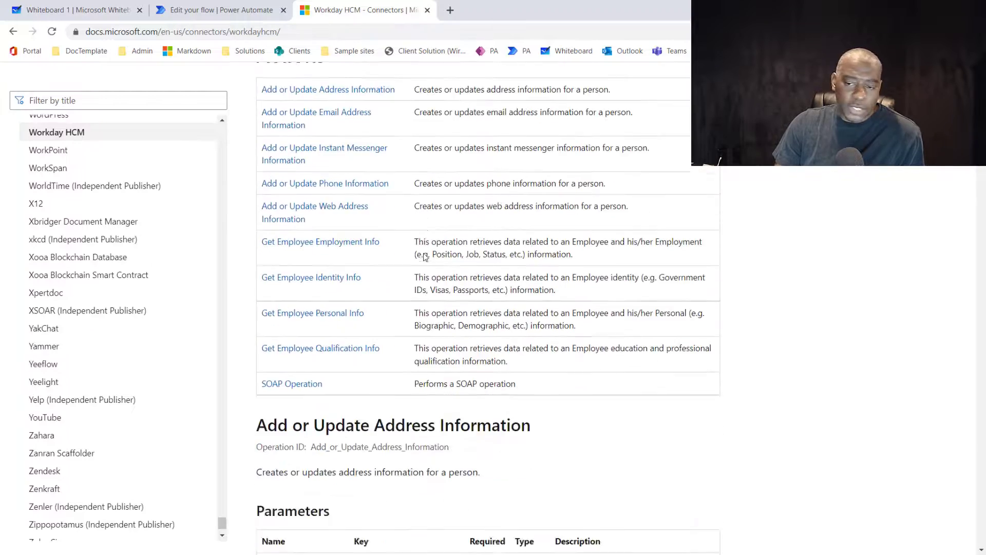
scroll(425, 257, down, 3)
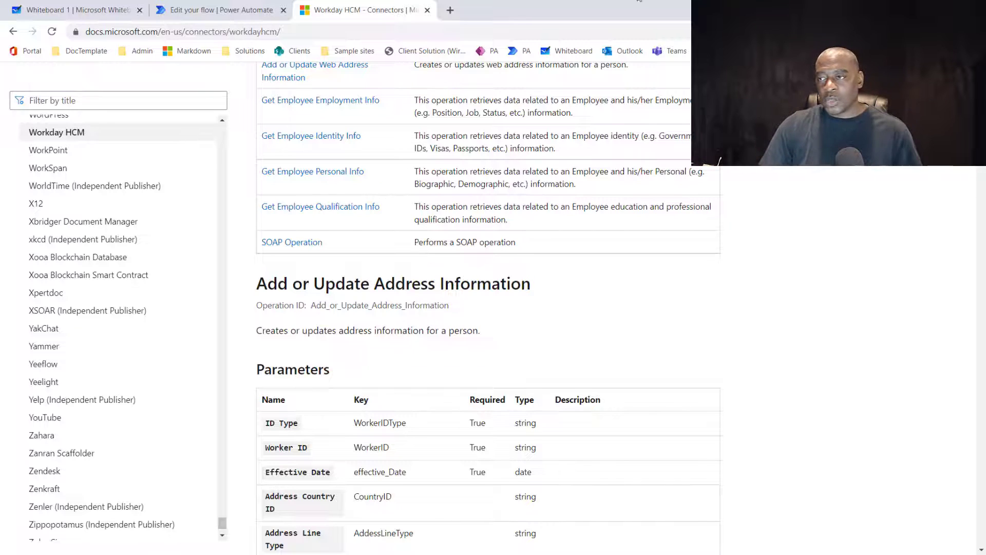
Search the web in a new browser tab for "office 365 developer program"
click(450, 10)
text(office )
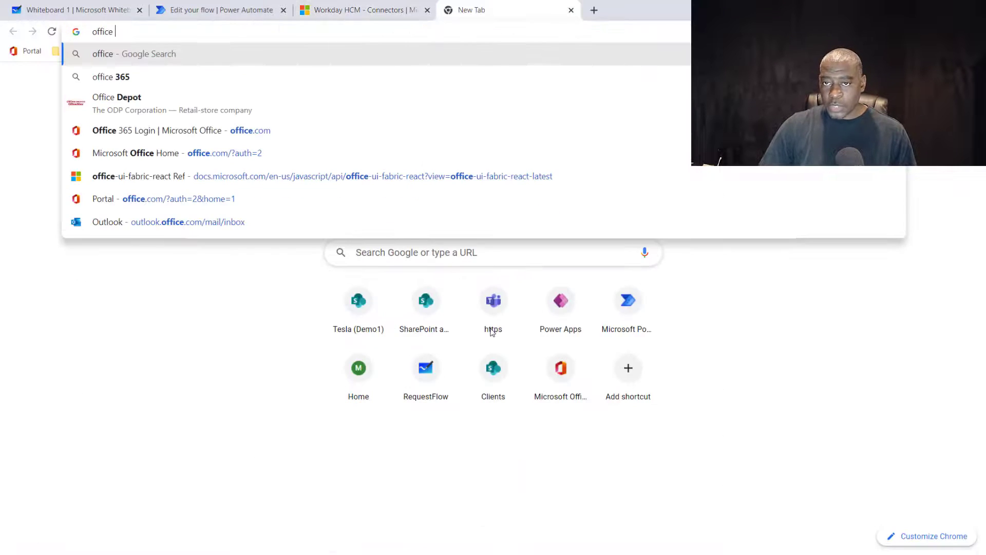
text(365)
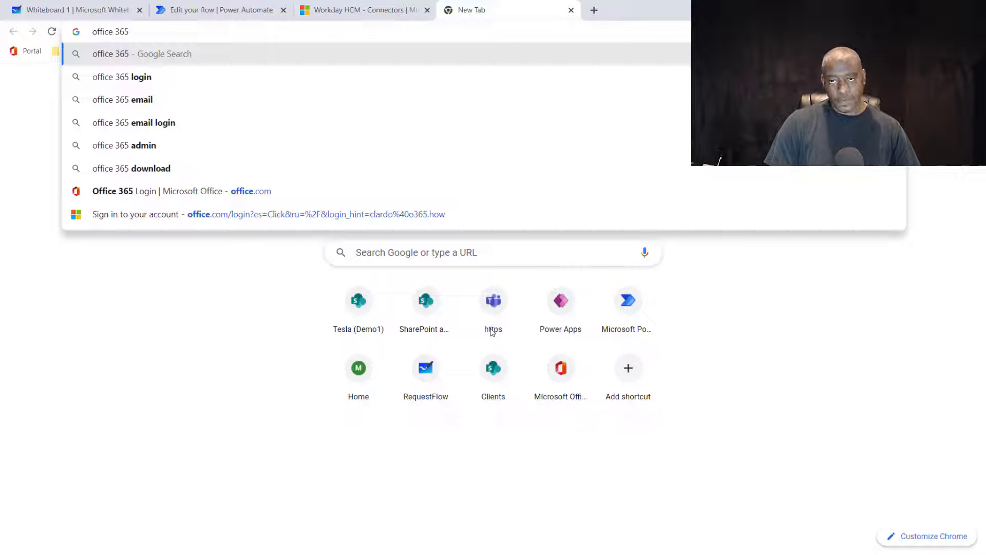
text(developer)
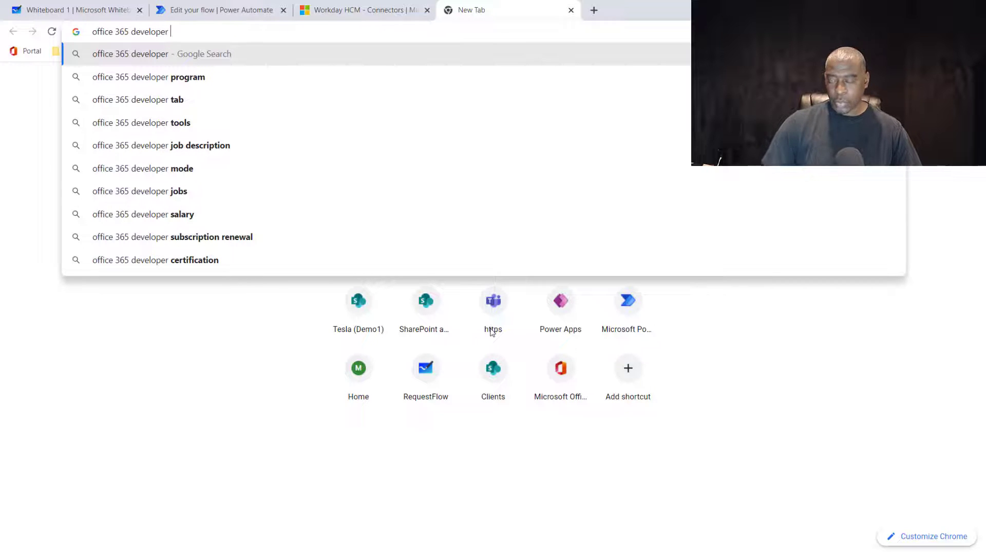
click(175, 77)
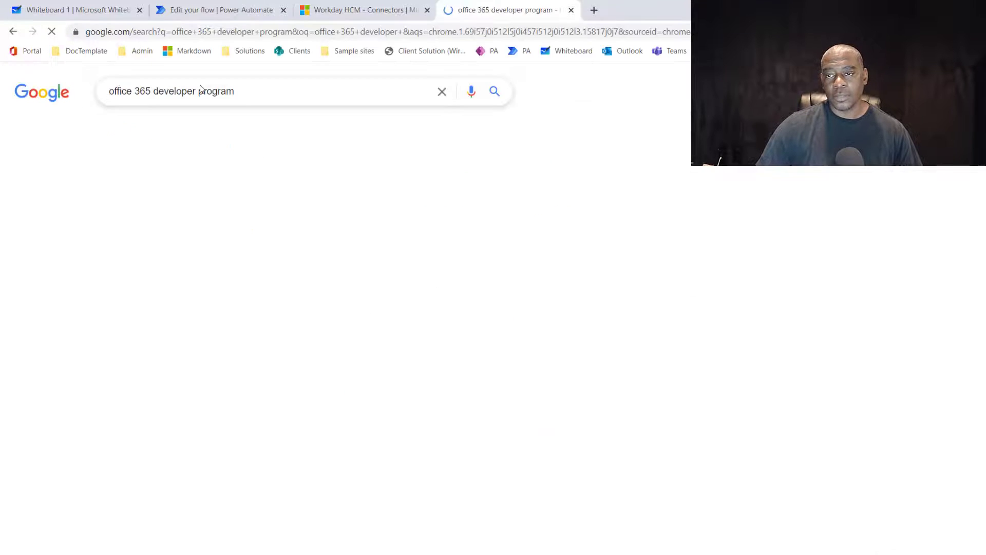
Open the Microsoft 365 Developer Program page from the results, try to join the program, and dismiss the sign-in message
click(260, 199)
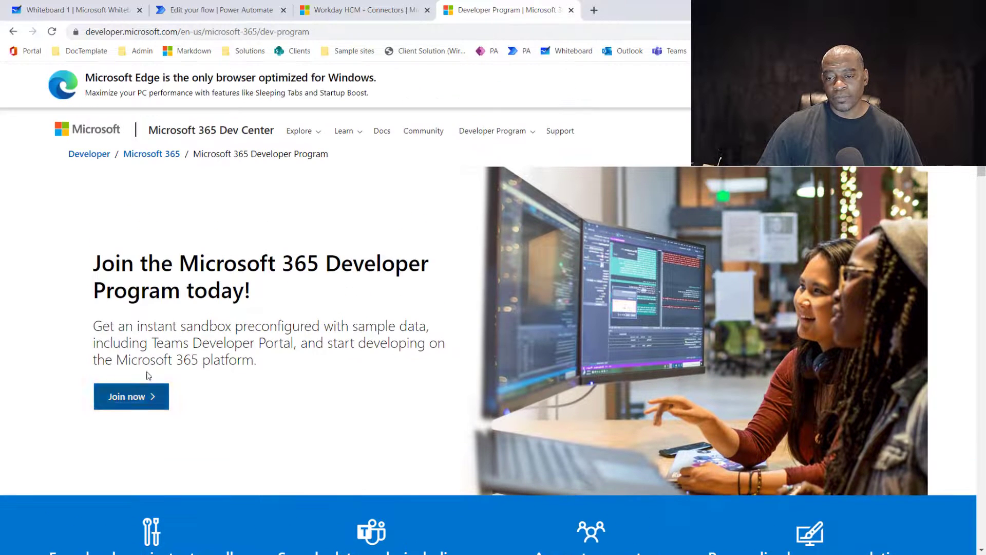
click(138, 405)
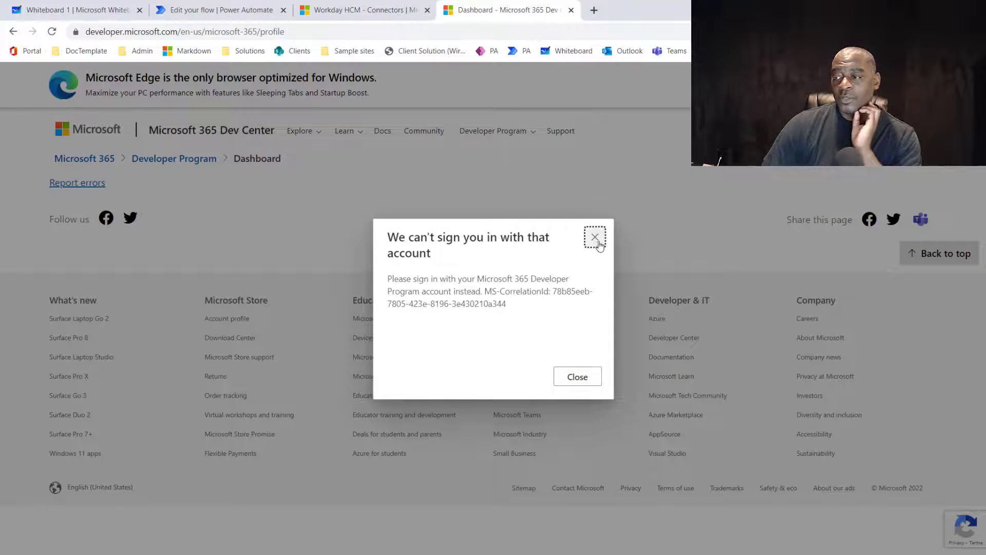
click(595, 237)
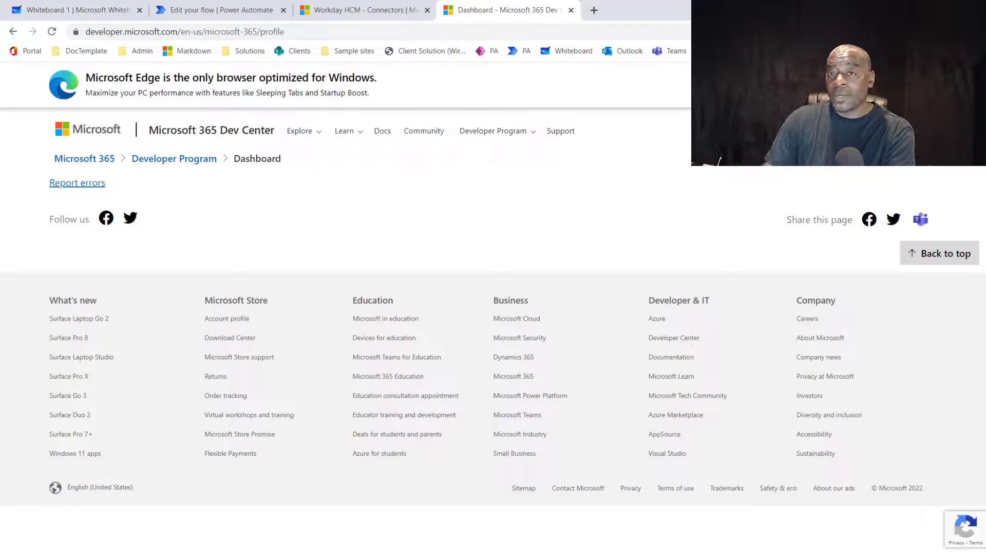
Return to Power Automate, leave the flow editor discarding unsaved changes, and browse the list of cloud flows
click(215, 10)
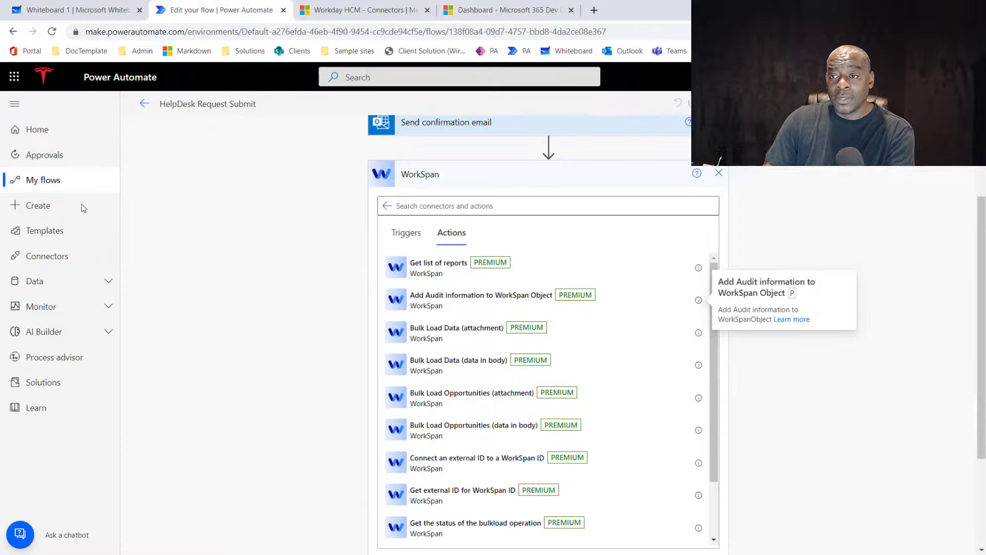
click(51, 183)
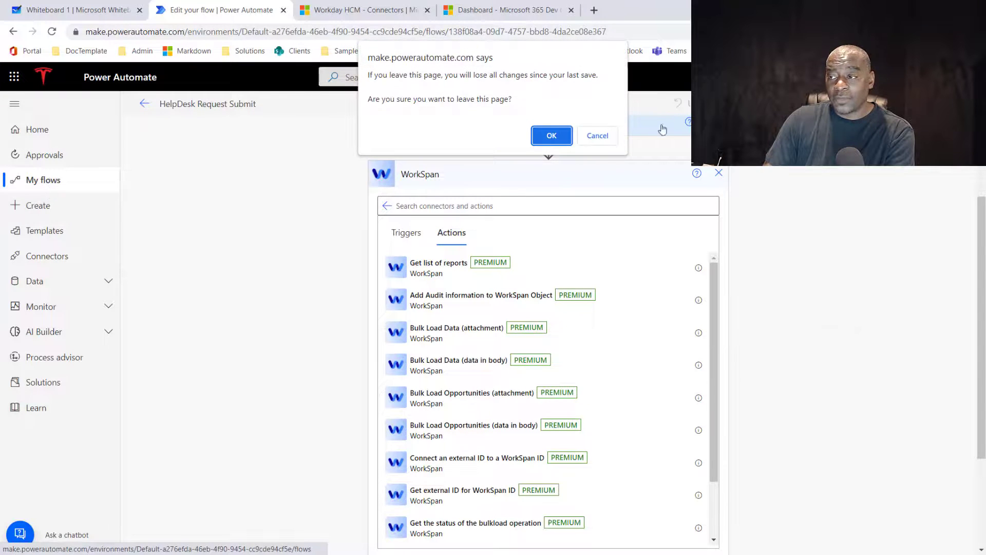
click(551, 137)
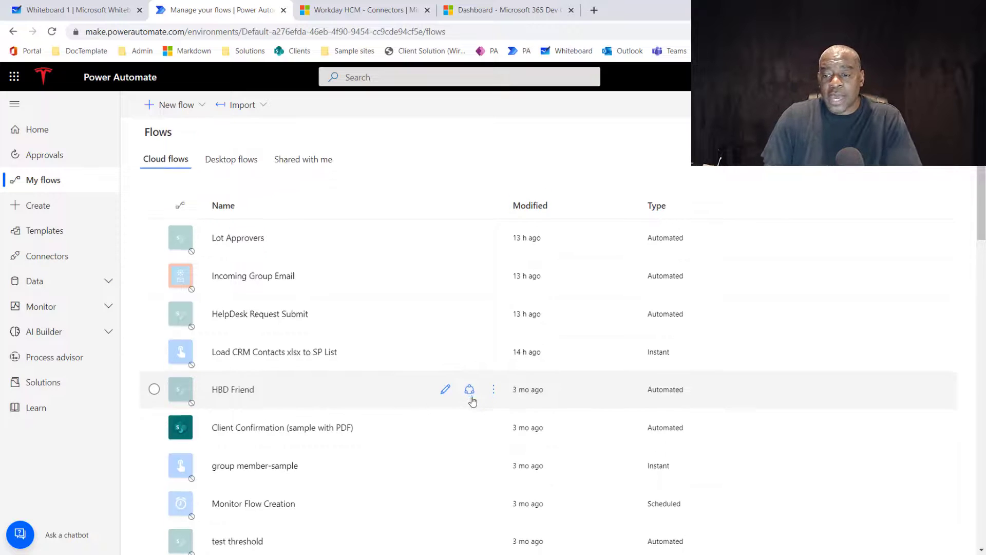
scroll(469, 405, down, 6)
scroll(472, 426, down, 6)
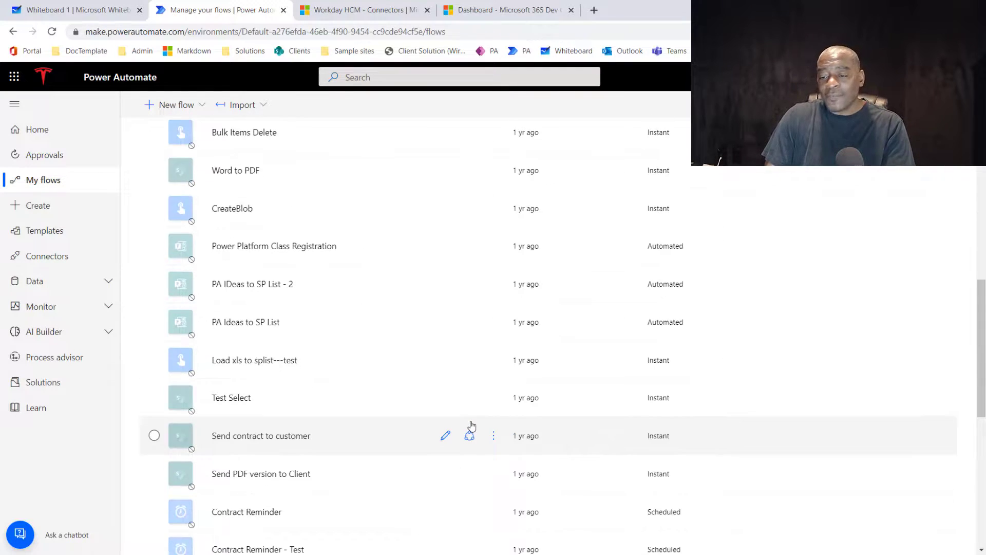